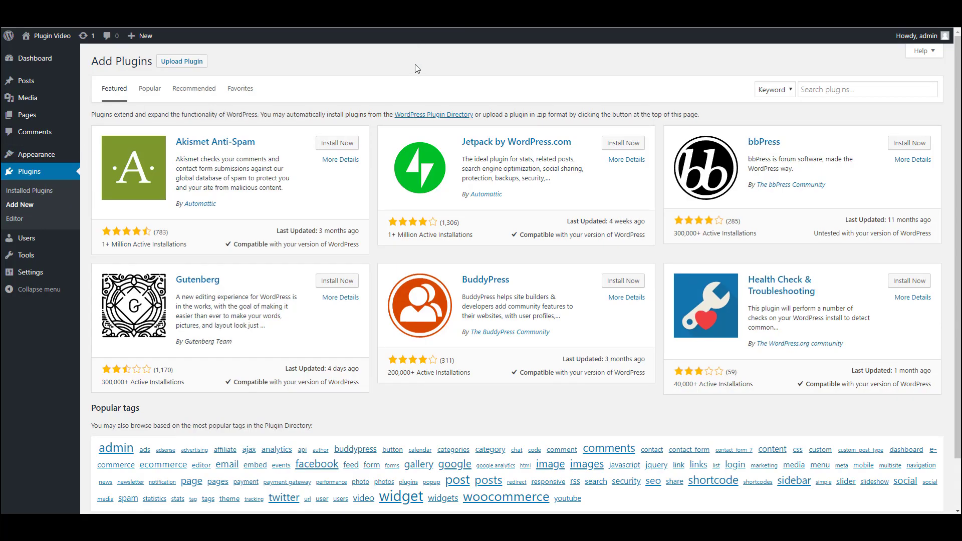
Step: Search the plugin directory for "grandwp event calendar", then install and activate Simple Event Calendar by GrandWP
left_click(842, 90)
type("g")
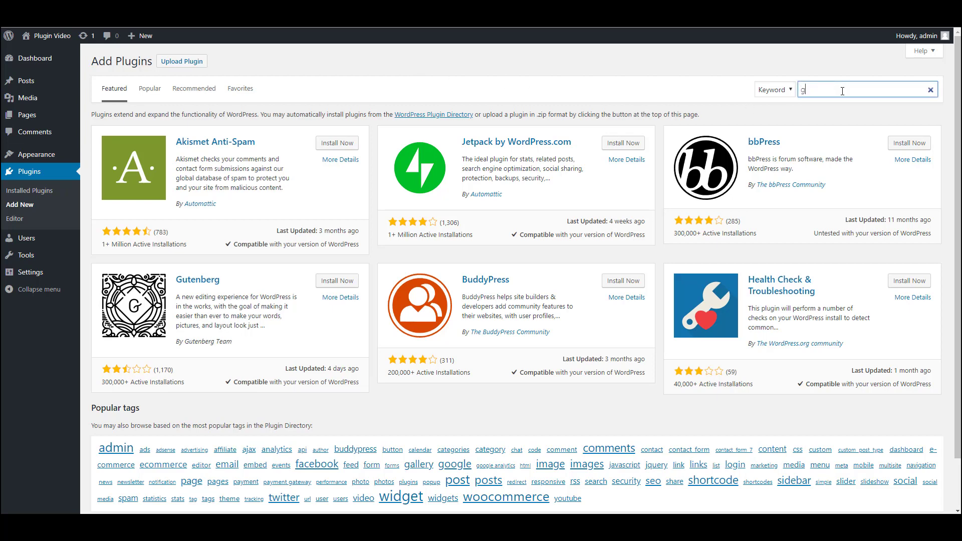
type("randwp event calendar")
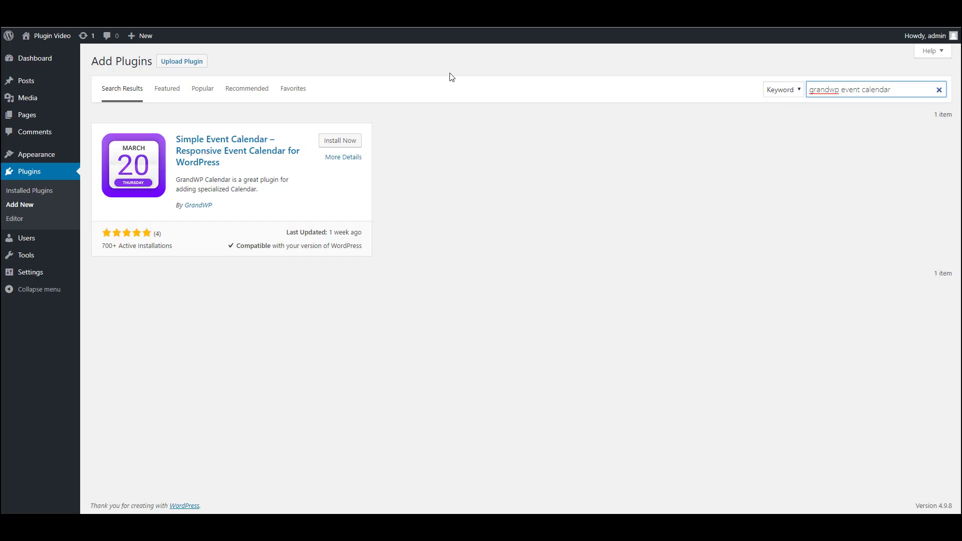
left_click(329, 143)
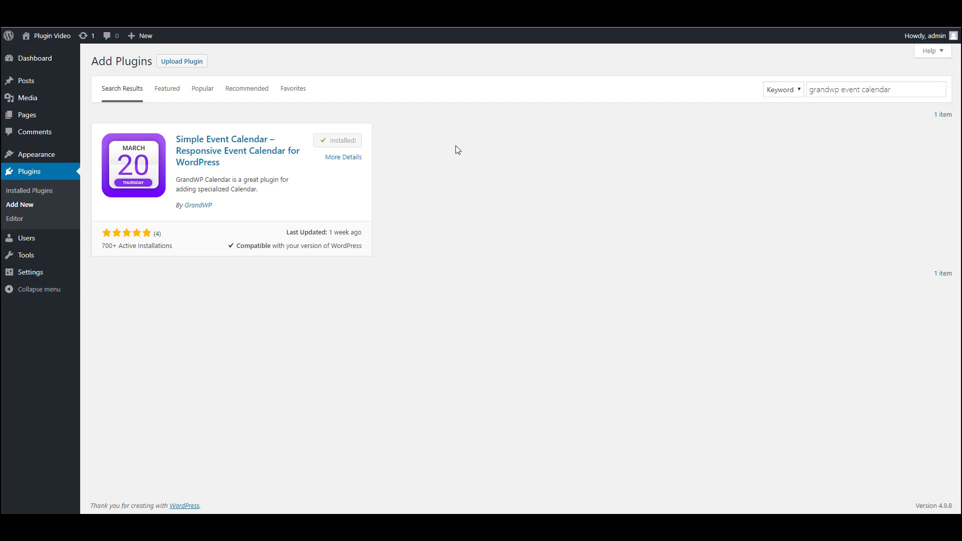
left_click(351, 144)
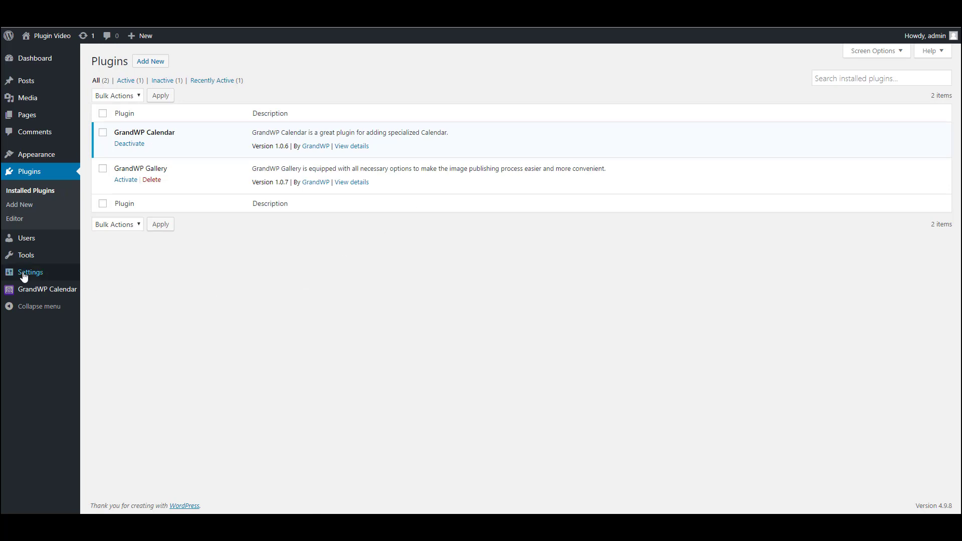
Step: Look through the GrandWP Calendar events, event categories, event tags, calendars, organizers and venues pages
mouse_move(44, 292)
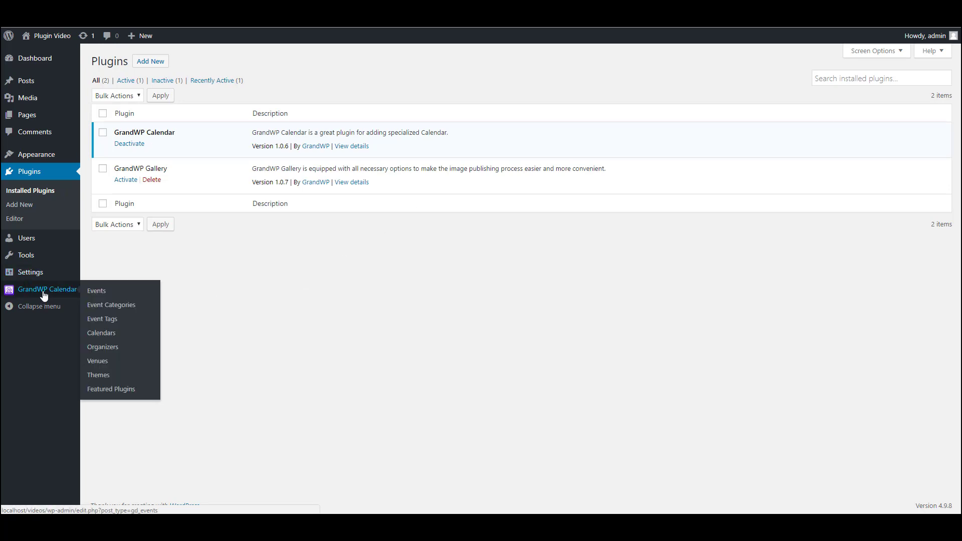
left_click(44, 296)
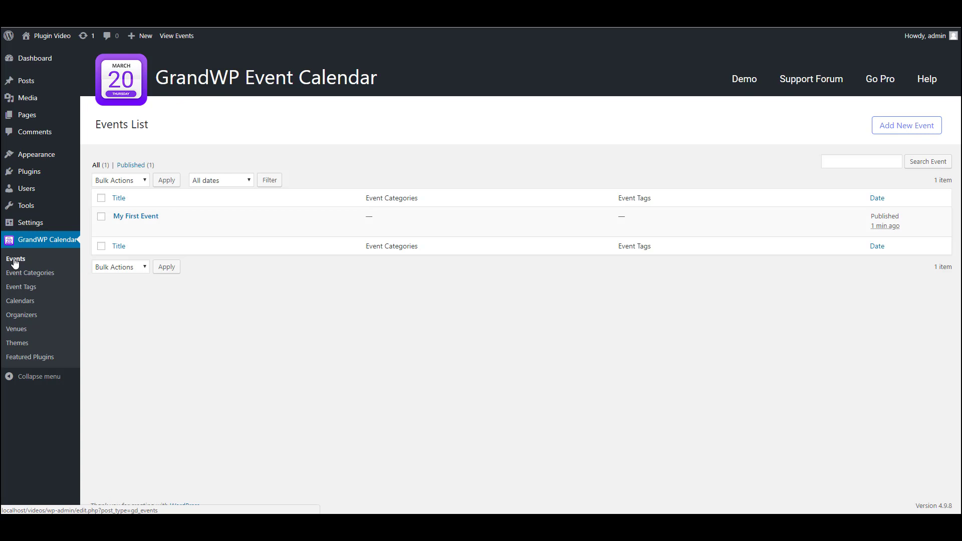
mouse_move(136, 229)
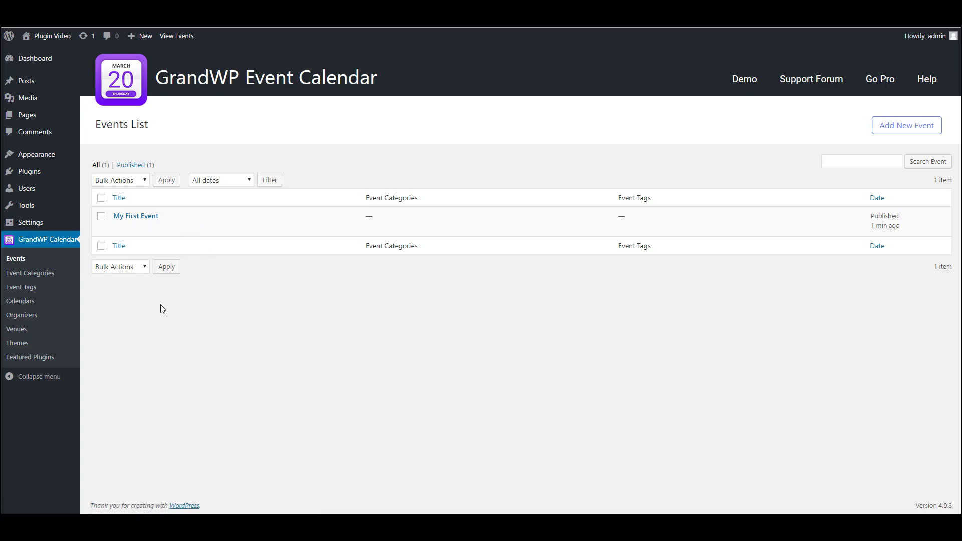
left_click(40, 274)
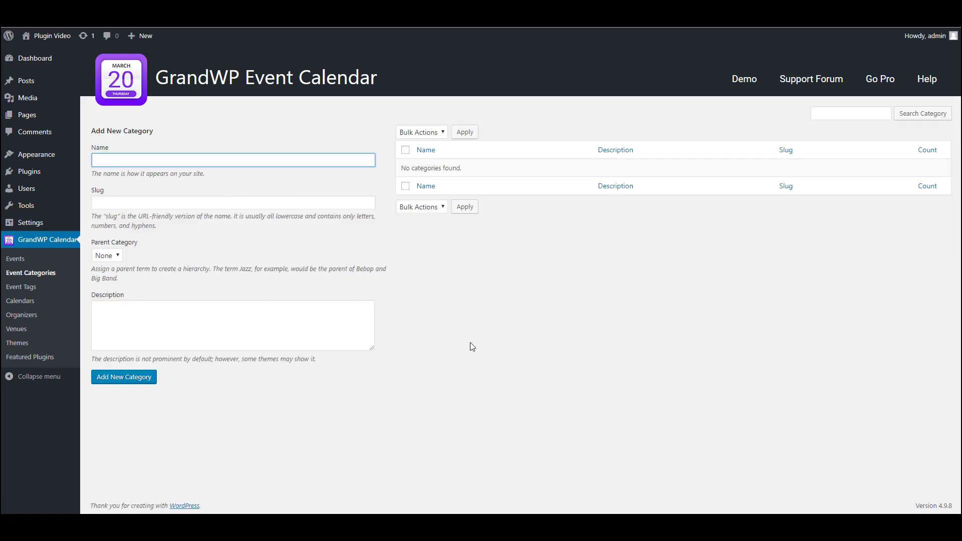
left_click(26, 287)
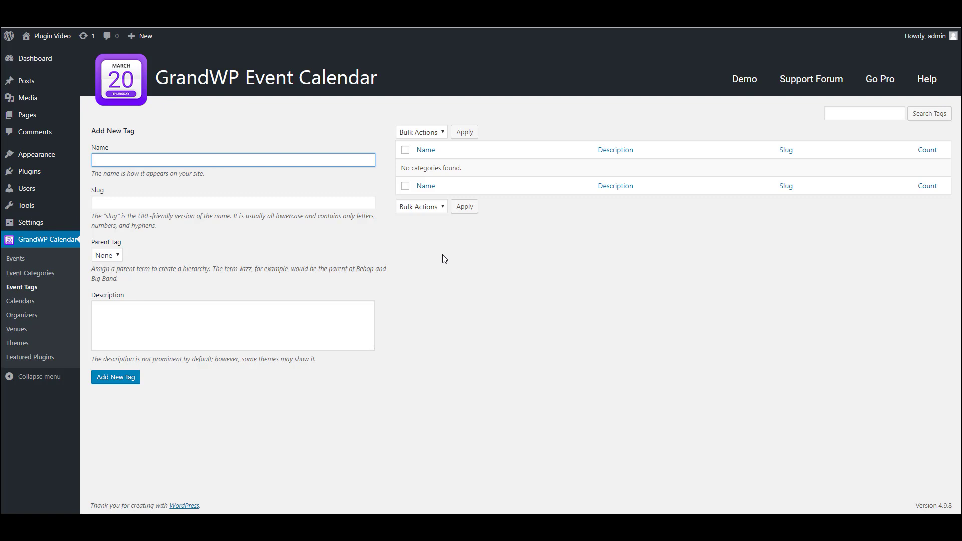
left_click(27, 302)
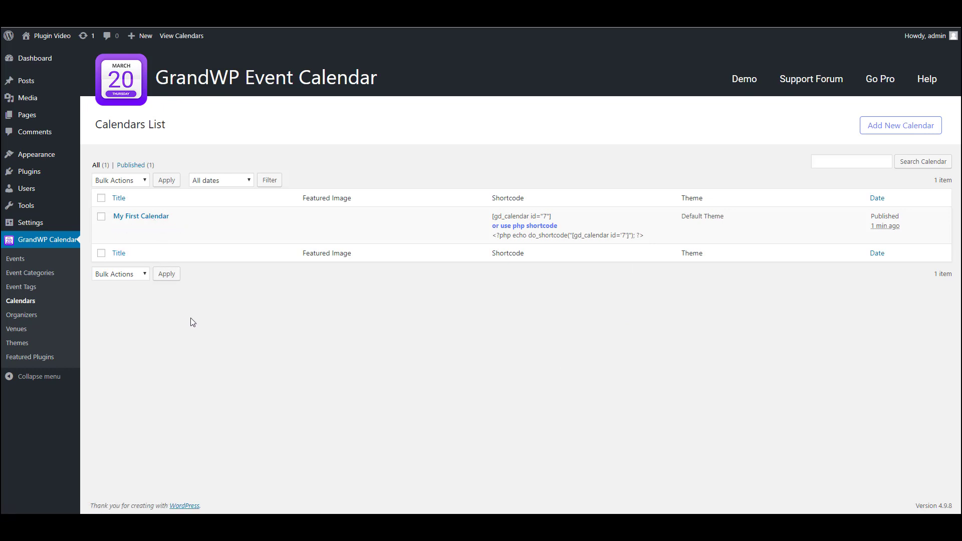
left_click(31, 321)
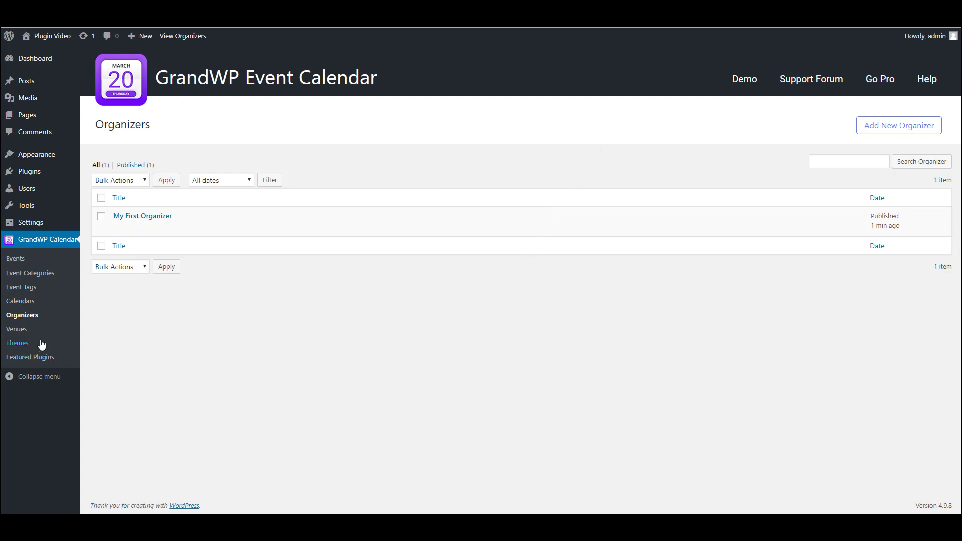
left_click(17, 329)
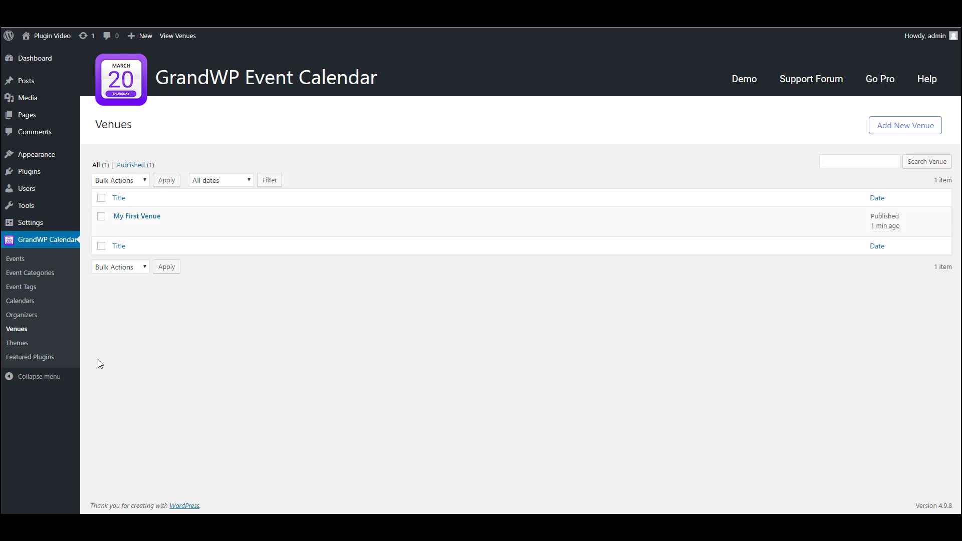
Step: Examine the calendar theme color options for the sidebar, menu bar and the day, week, month and year views
left_click(25, 347)
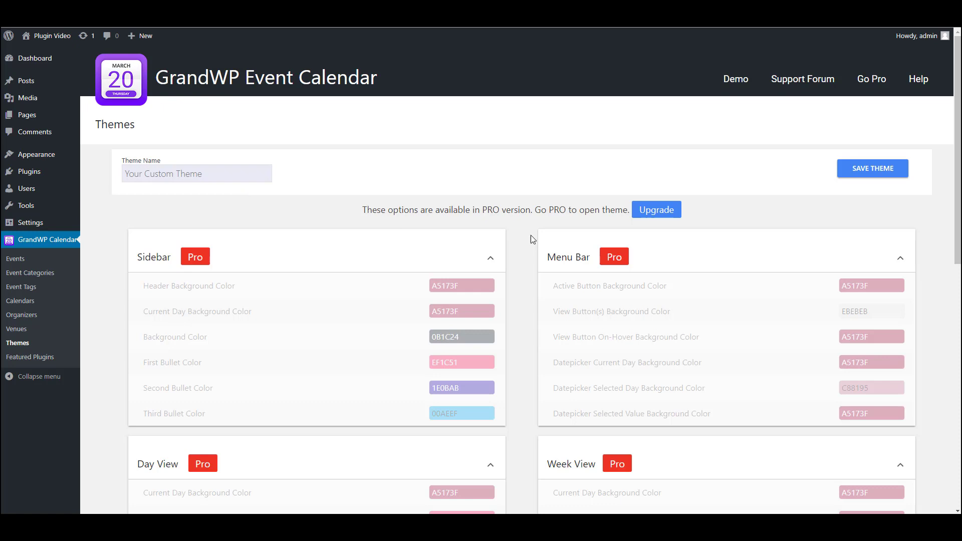
scroll(610, 265, "down", 6)
scroll(544, 318, "down", 3)
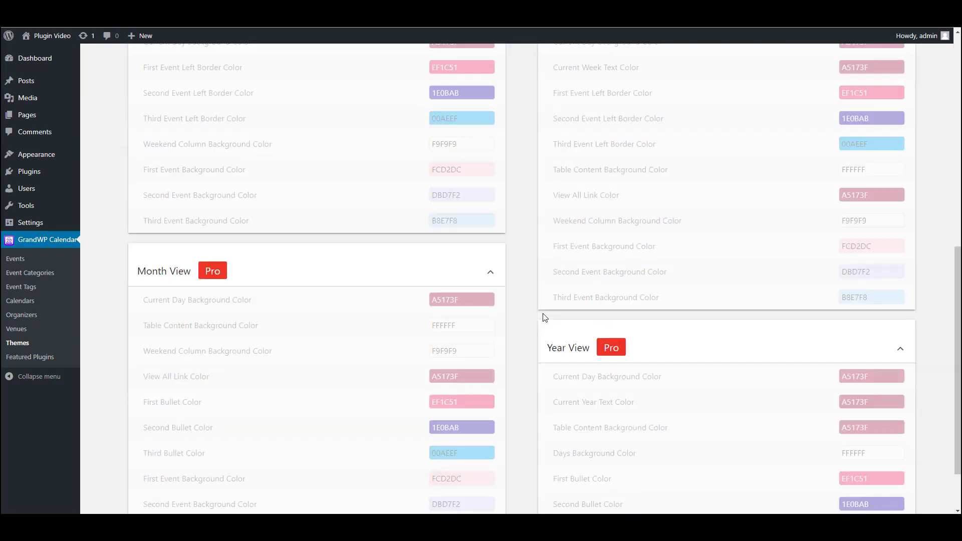
scroll(539, 320, "up", 9)
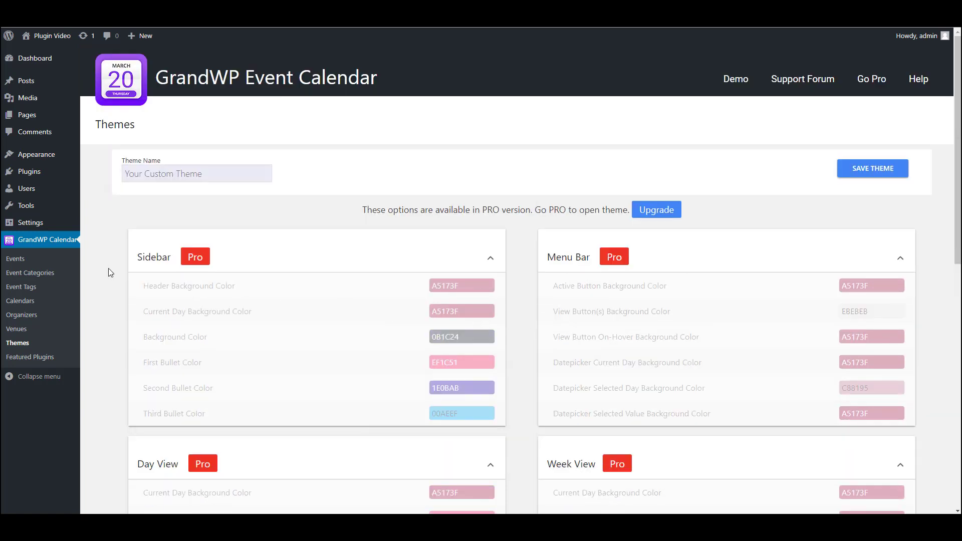
Step: Open My First Calendar for editing from the calendars list and review its display options
left_click(19, 306)
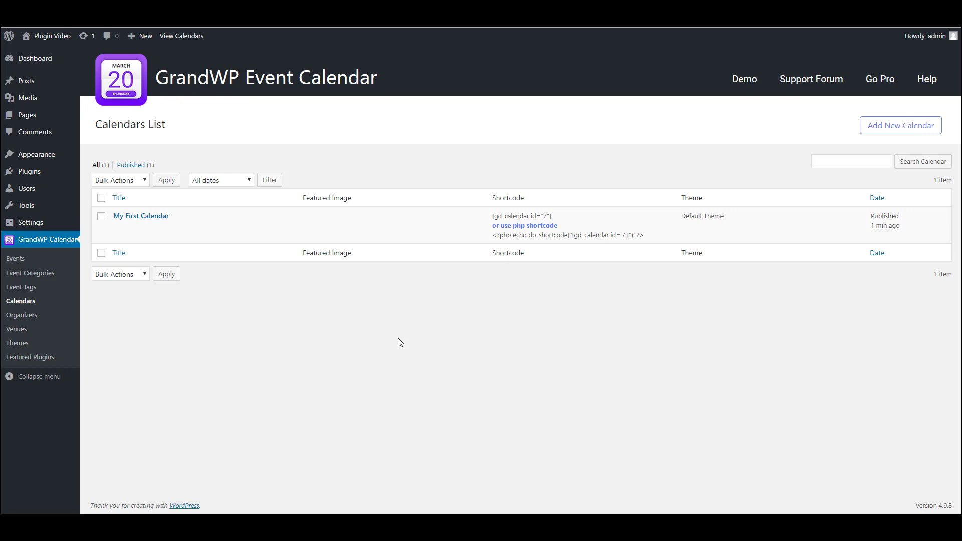
left_click(142, 217)
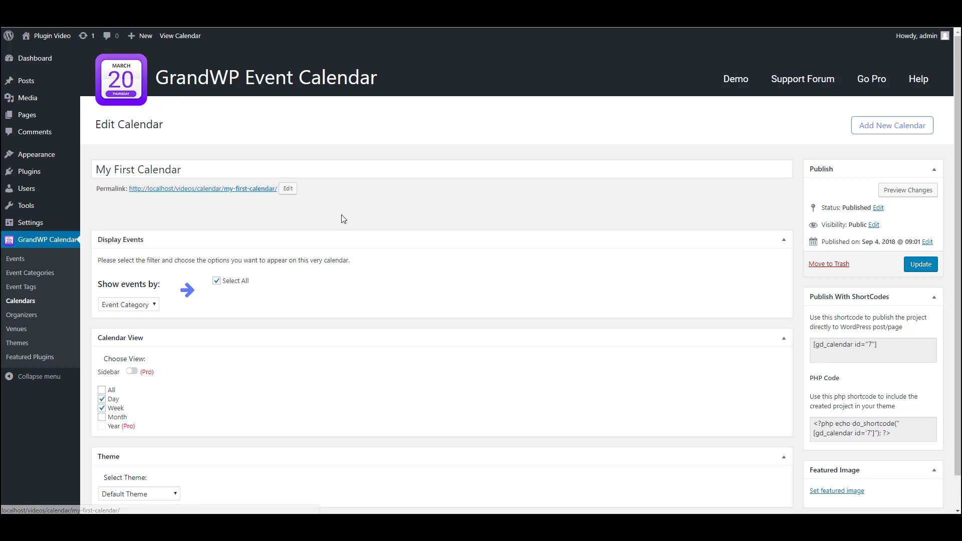
scroll(254, 232, "down", 1)
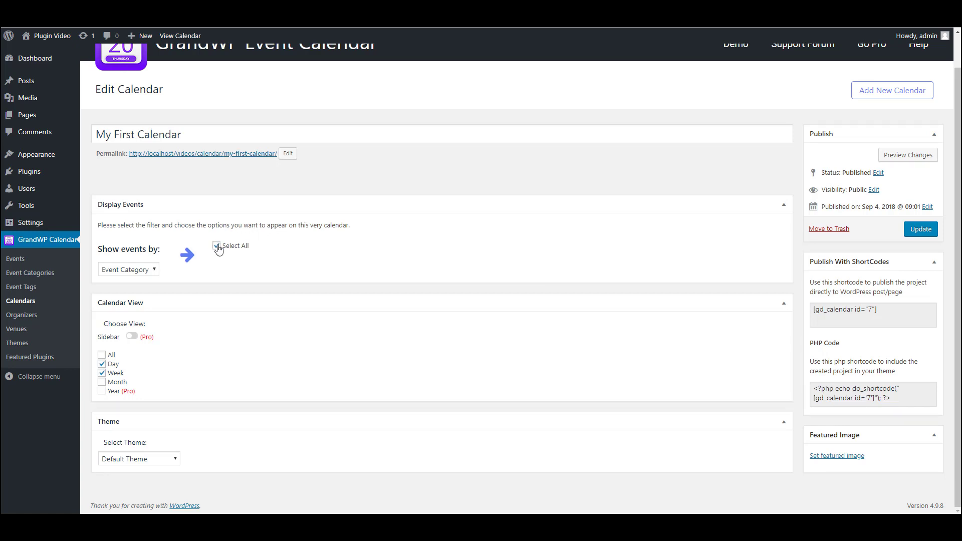
Step: Try showing the calendar's events by Event Tag, and return the filter to Event Category
left_click(139, 271)
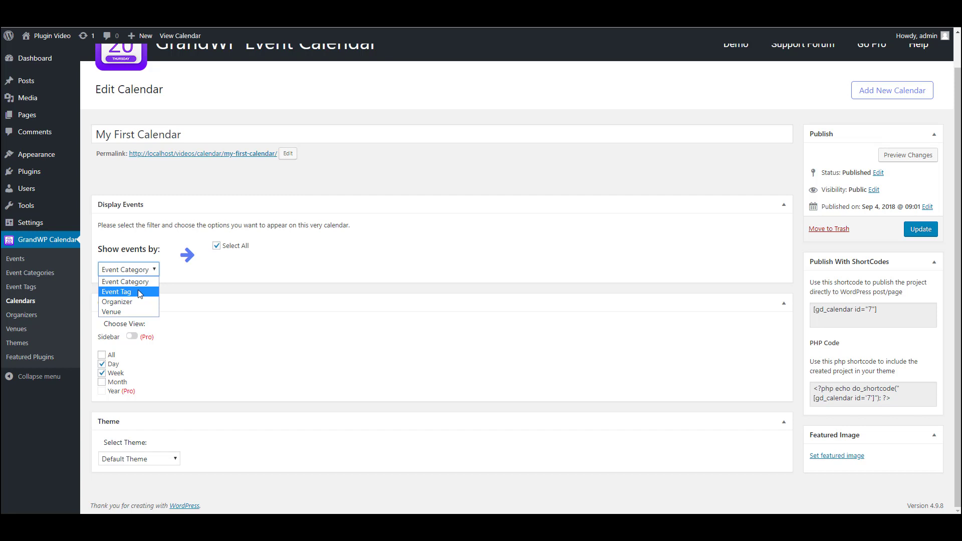
left_click(139, 291)
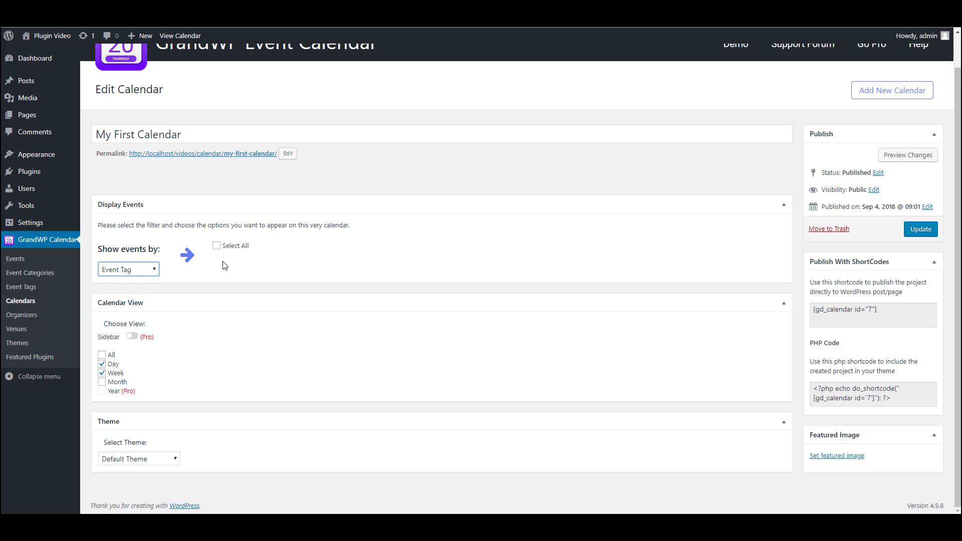
left_click(144, 271)
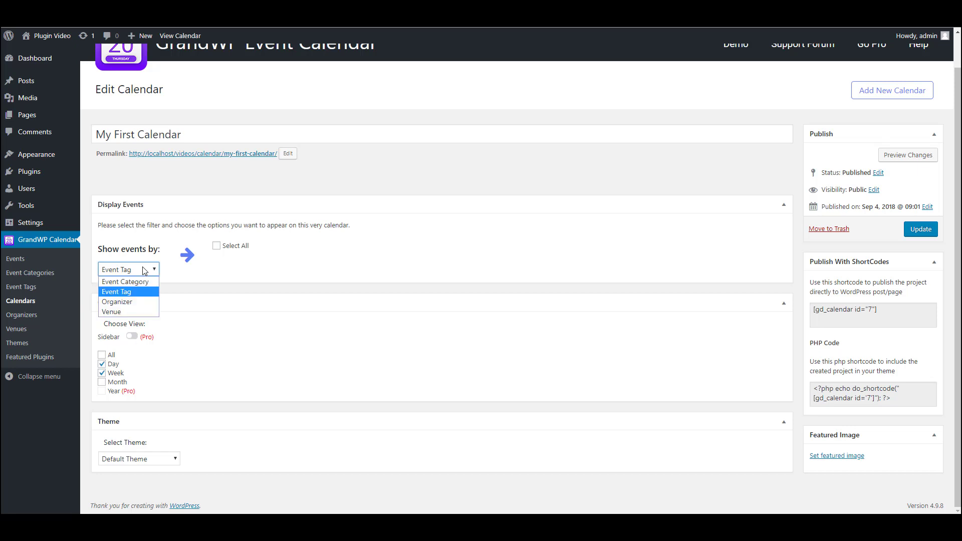
left_click(143, 280)
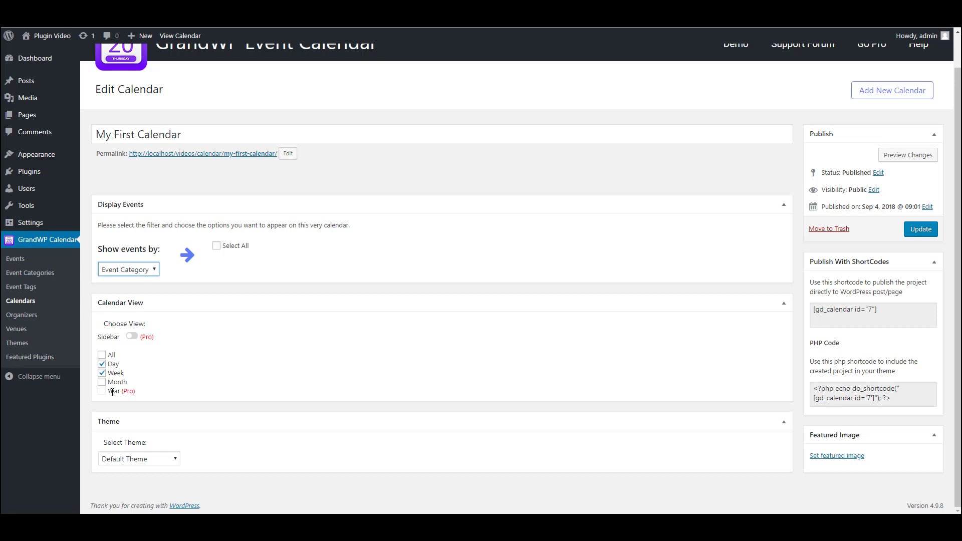
Step: View the themes offered for the calendar, keeping Default Theme selected
left_click(167, 459)
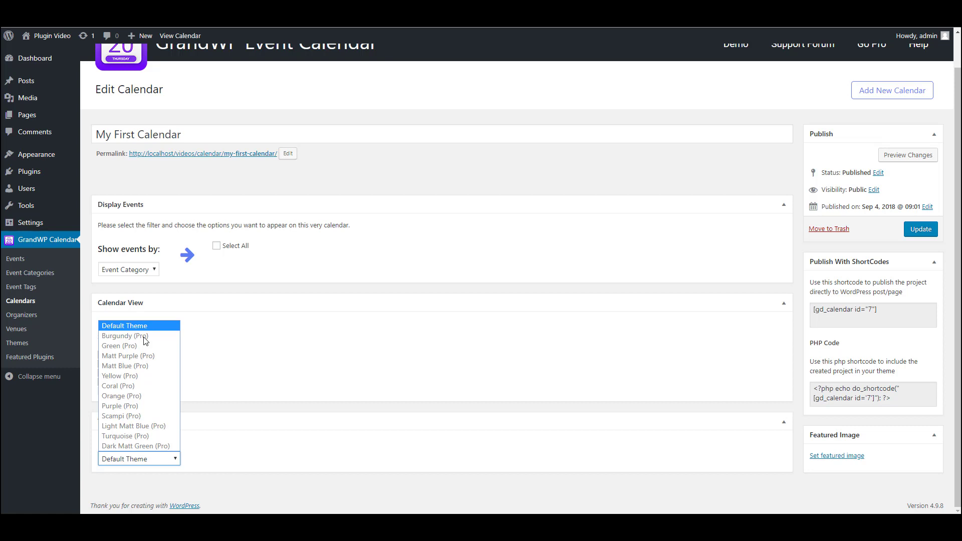
left_click(197, 410)
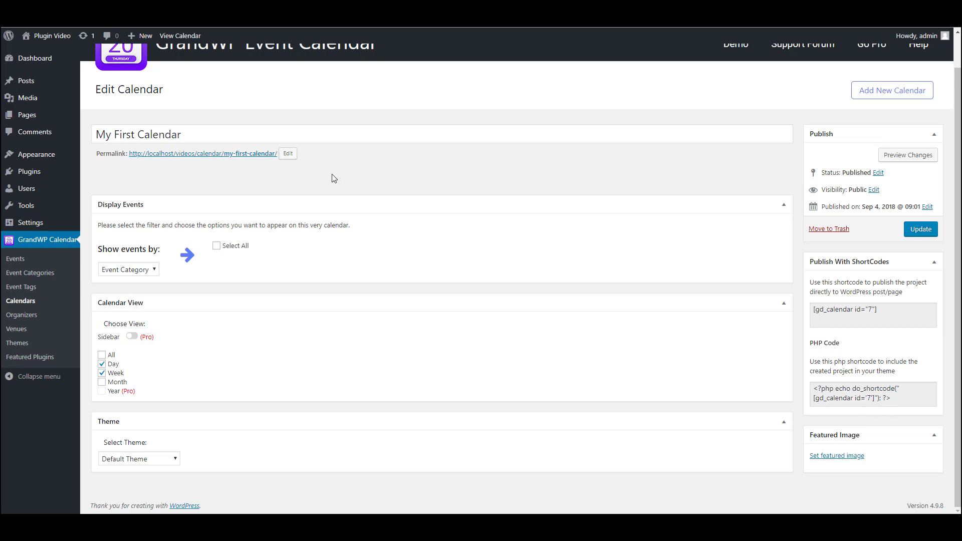
middle_click(383, 210)
Step: Open My First Event for editing and examine its description, general options, venue and organizer, trying the All Day switch on and off
left_click(16, 260)
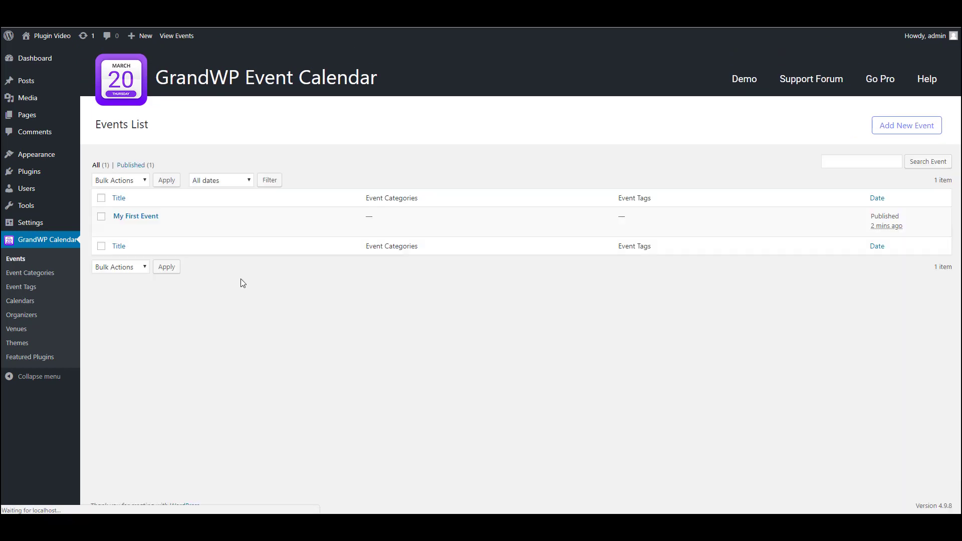
left_click(137, 217)
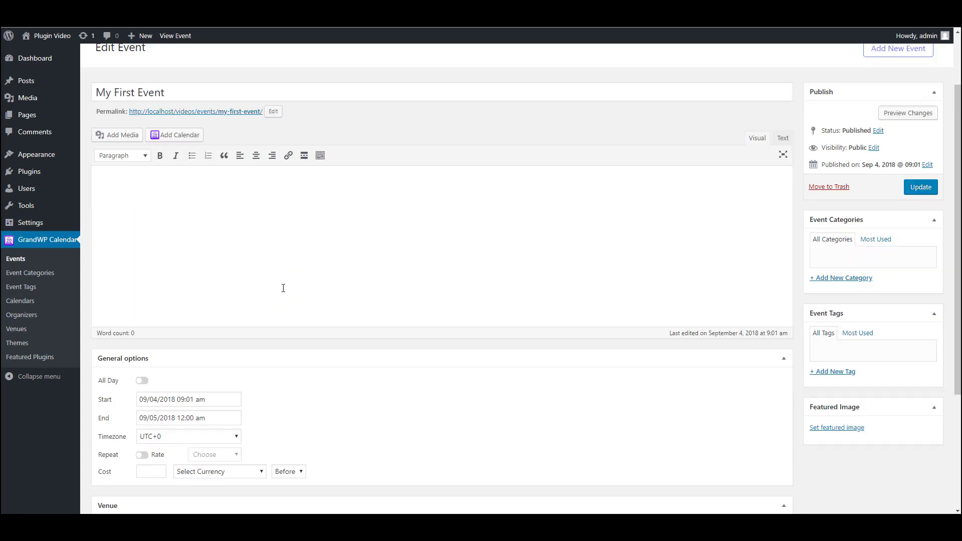
scroll(284, 290, "down", 3)
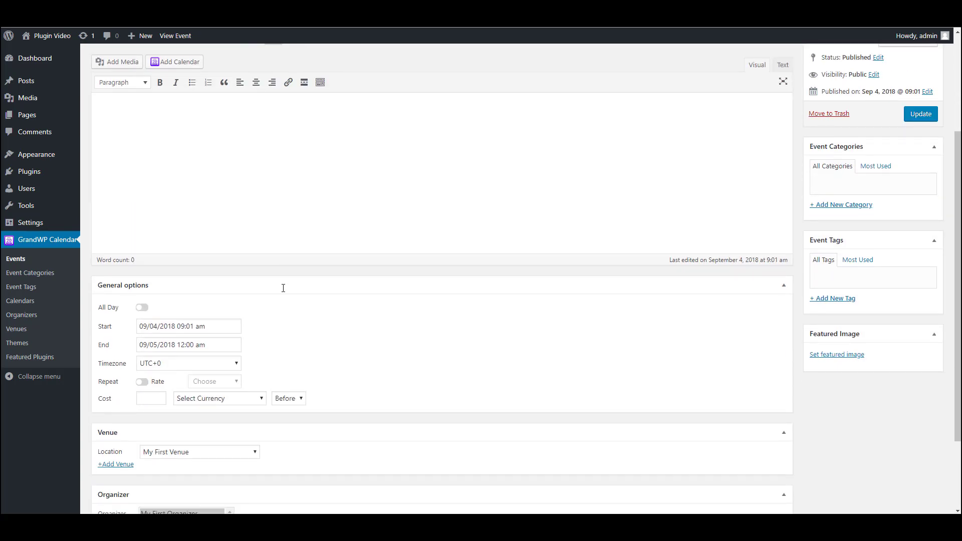
scroll(281, 287, "up", 1)
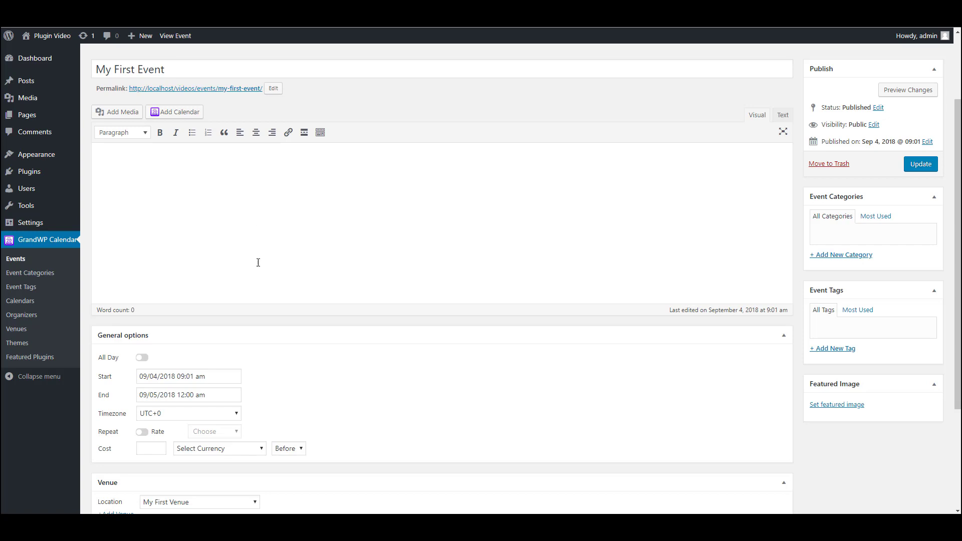
left_click(280, 204)
scroll(314, 221, "down", 1)
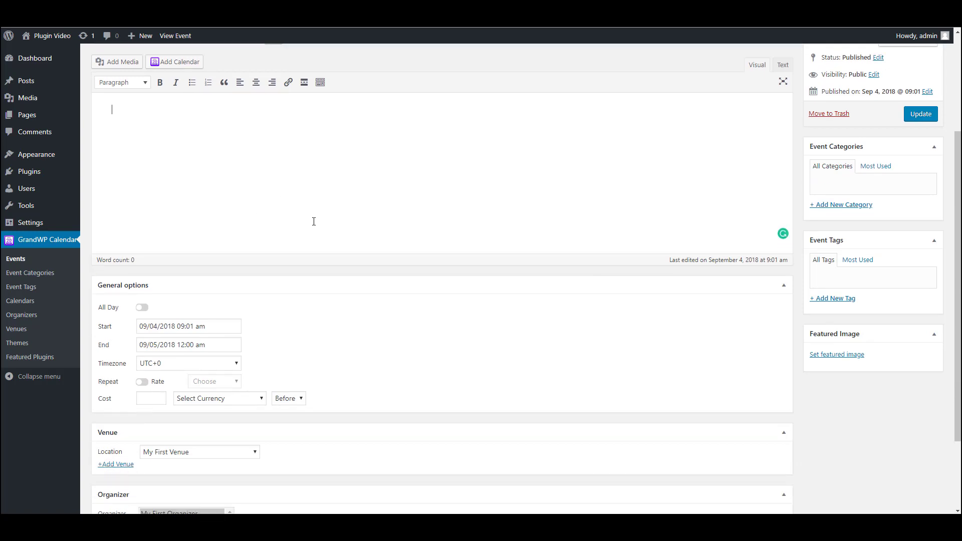
scroll(314, 221, "down", 2)
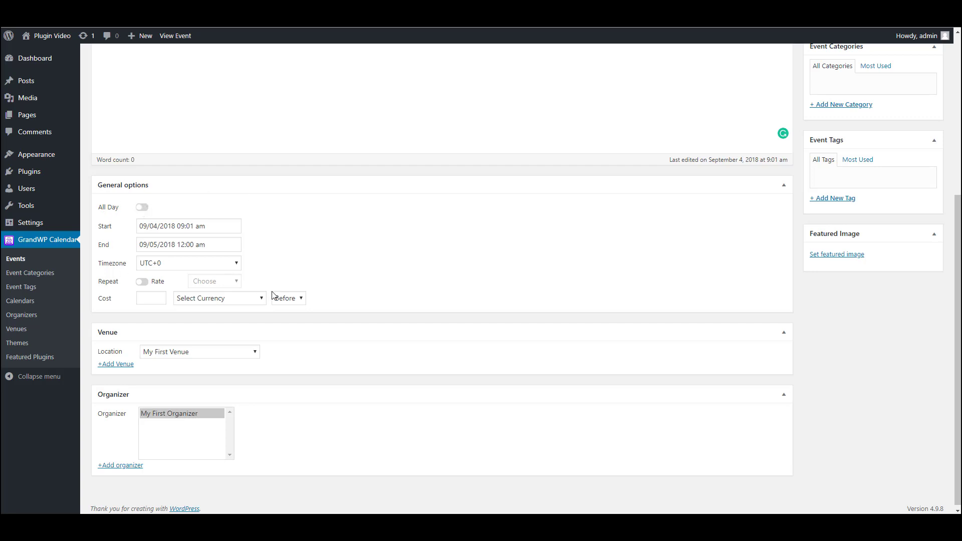
left_click(141, 208)
left_click(141, 208)
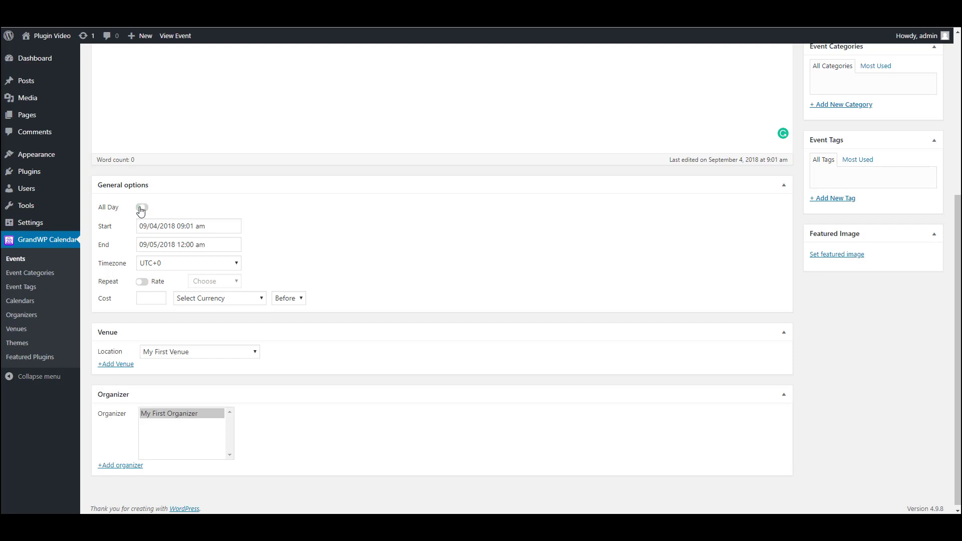
Step: Set the event's start date to 09/05/2018 and view the available start hours and minutes, keeping 09:01 am
left_click(234, 228)
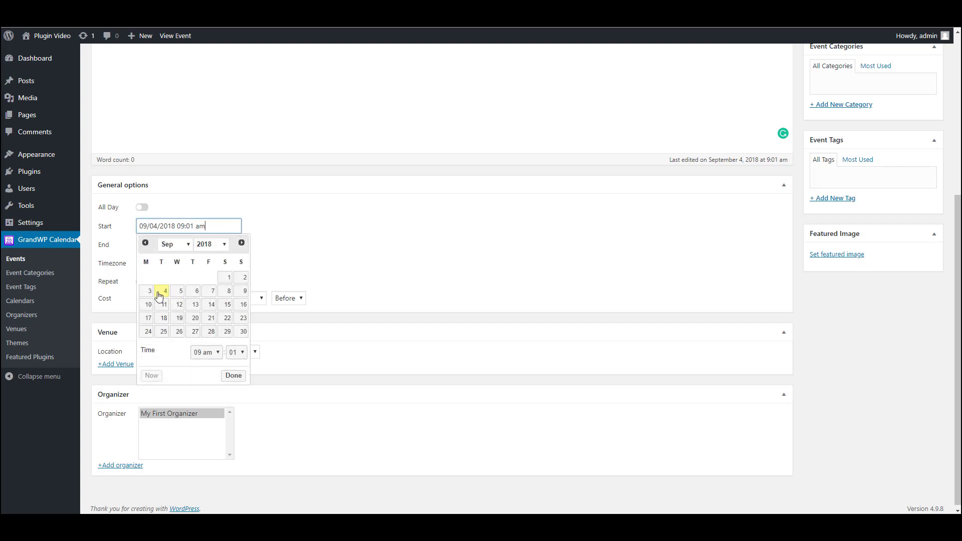
left_click(180, 294)
left_click(180, 293)
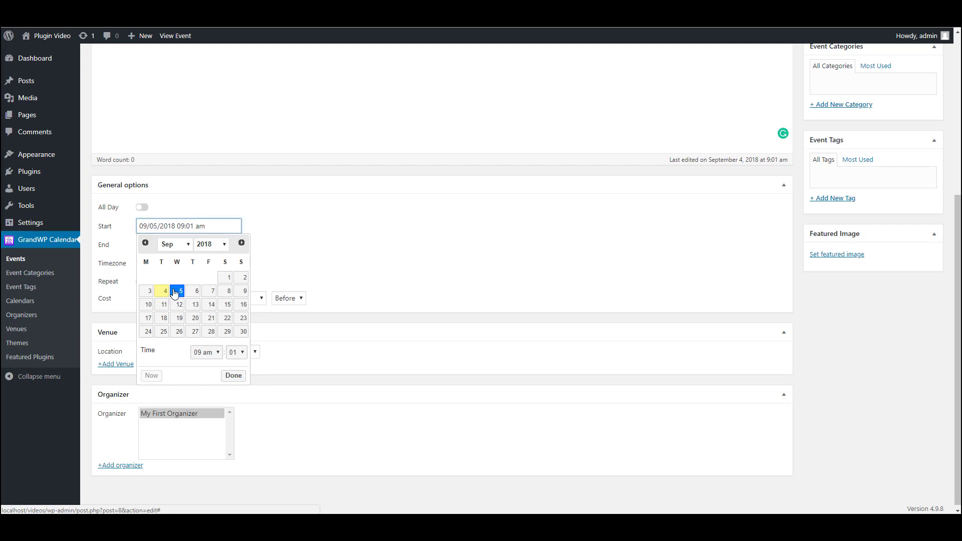
left_click(205, 353)
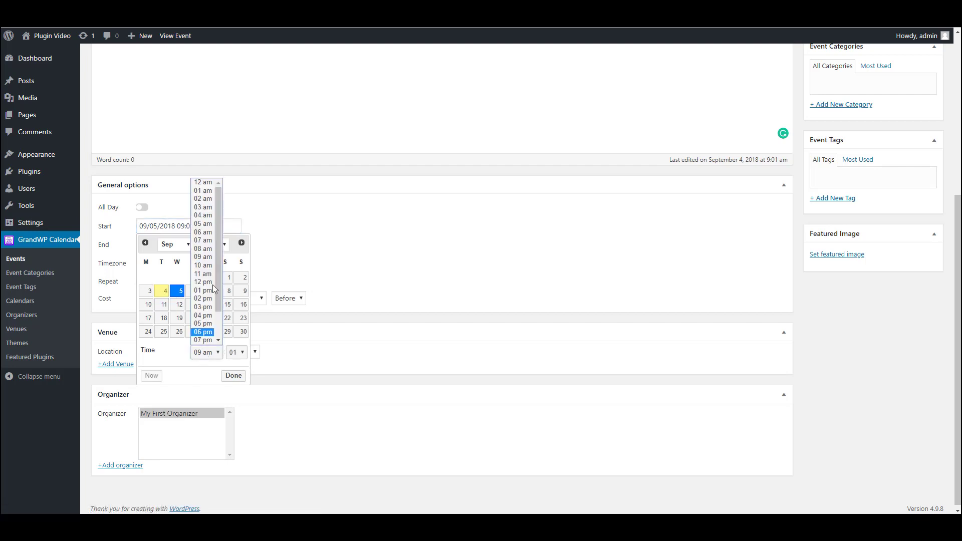
left_click(240, 353)
left_click(239, 353)
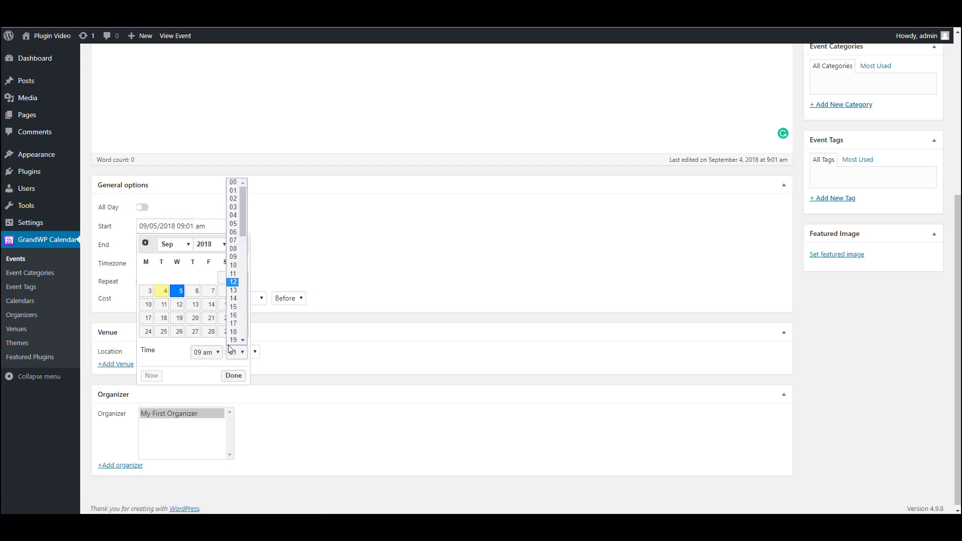
left_click(239, 354)
left_click(234, 376)
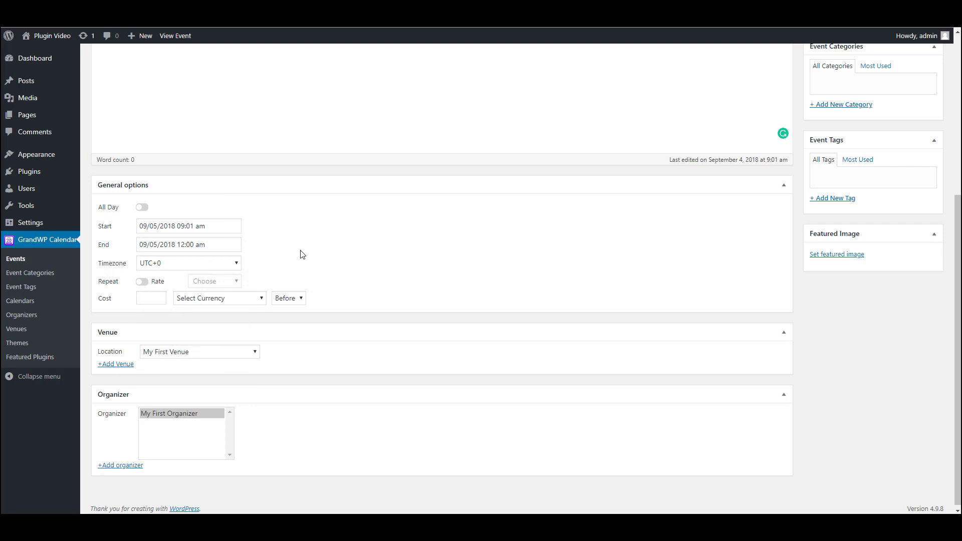
Step: View the event's end date picker and the available timezones, keeping the end date and UTC+0
left_click(212, 245)
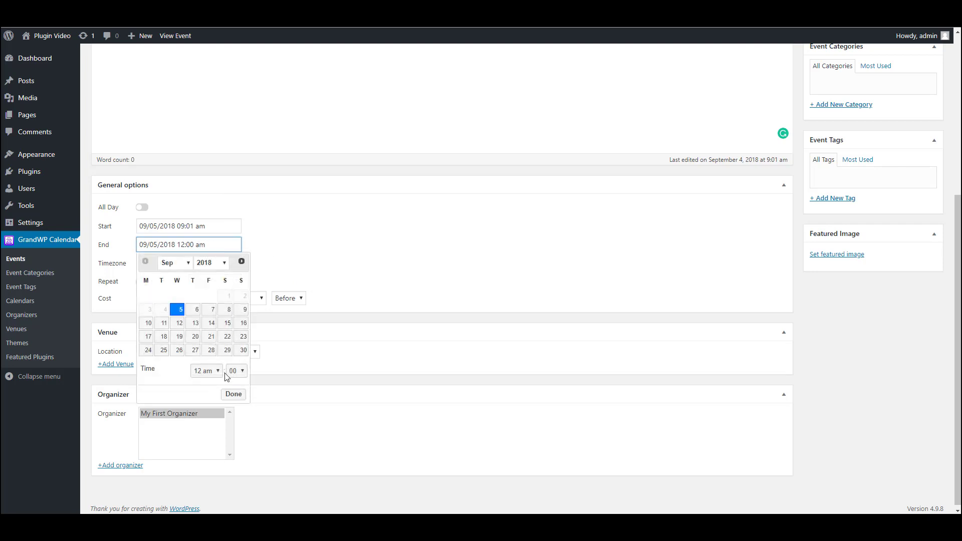
left_click(233, 393)
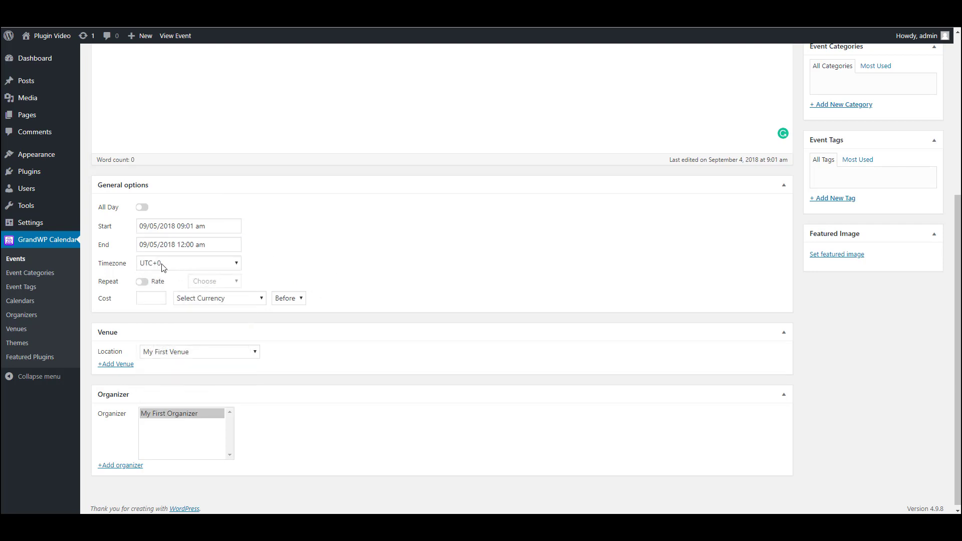
left_click(145, 264)
scroll(204, 396, "down", 6)
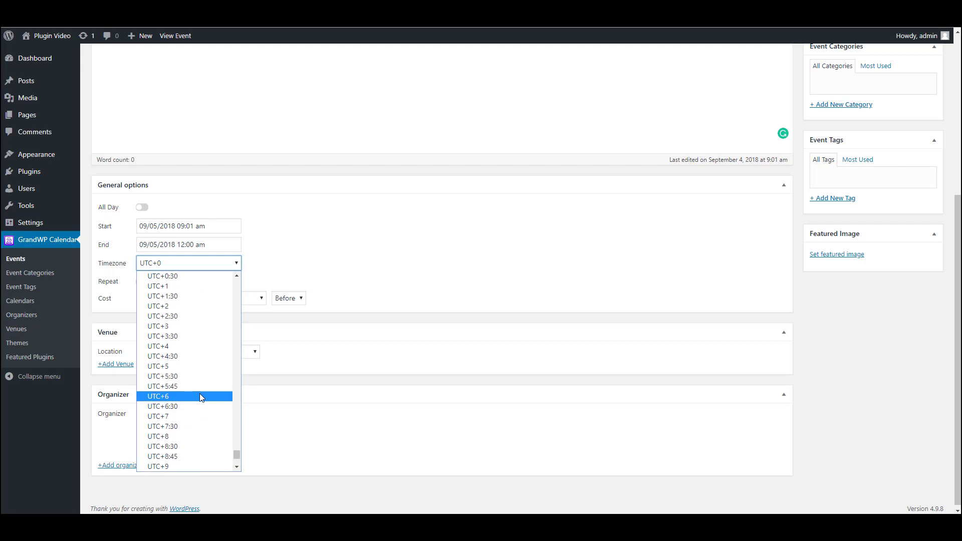
scroll(203, 389, "up", 6)
left_click(365, 287)
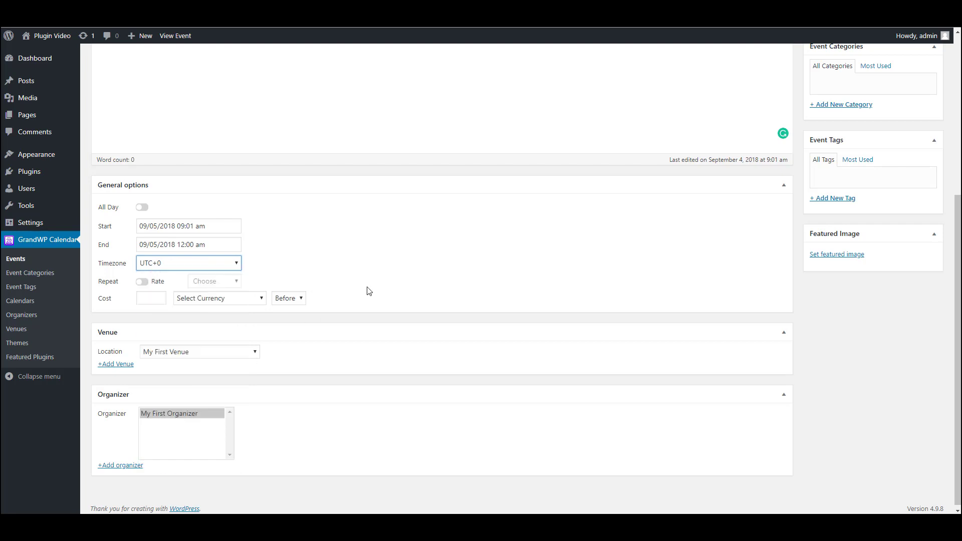
Step: Turn on repetition for the event and set its rate to every 2 days
left_click(144, 283)
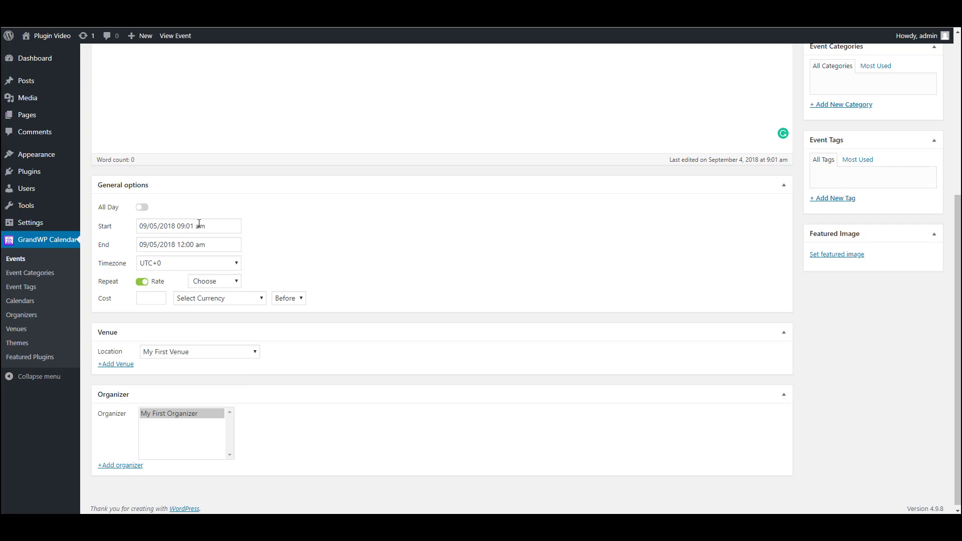
left_click(218, 282)
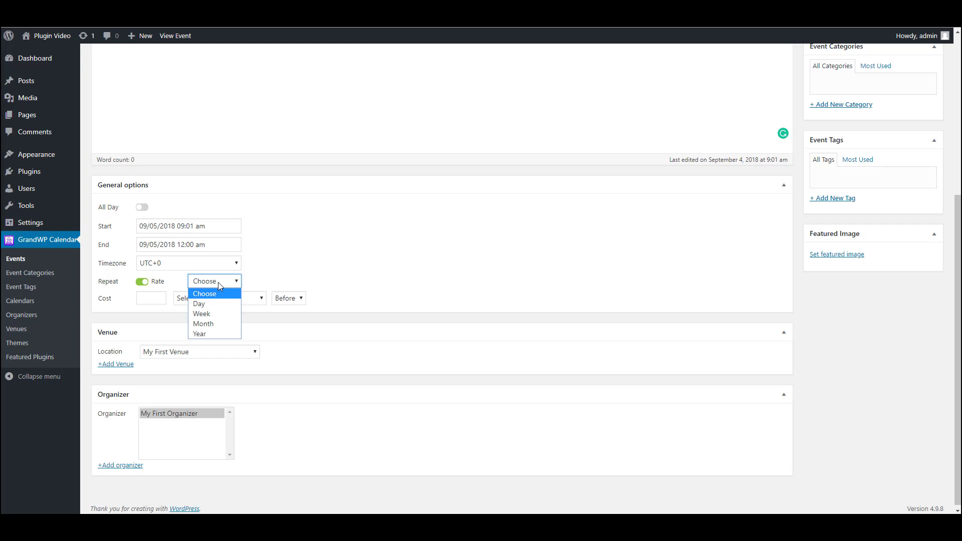
left_click(217, 303)
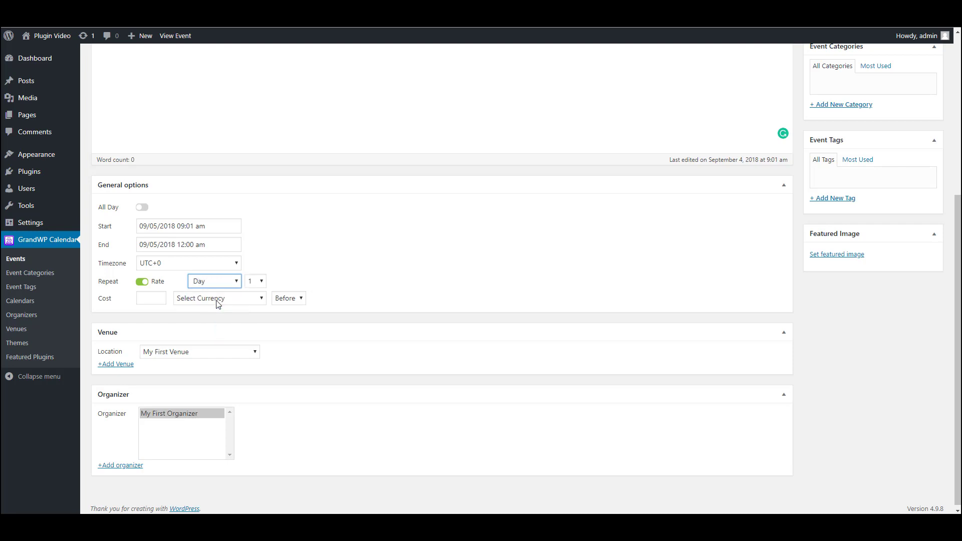
left_click(260, 284)
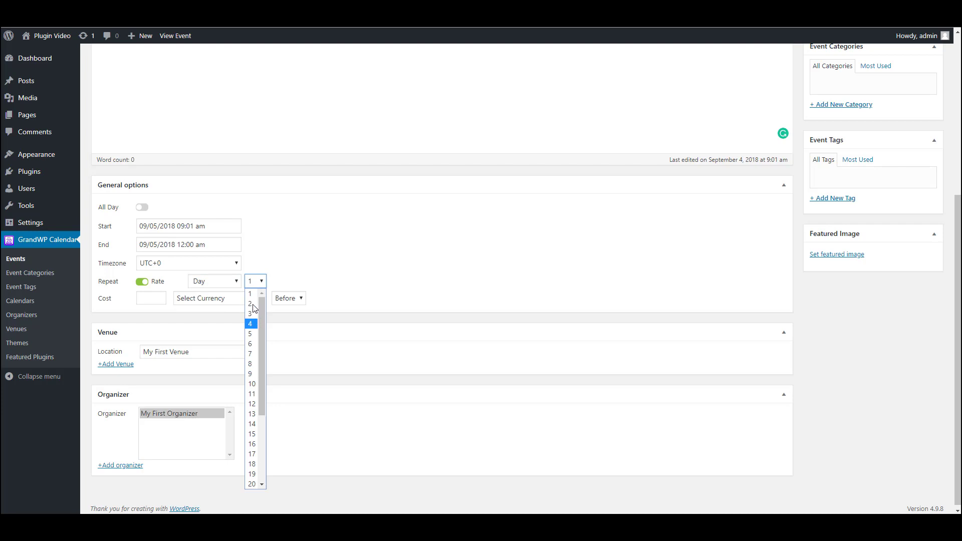
left_click(253, 304)
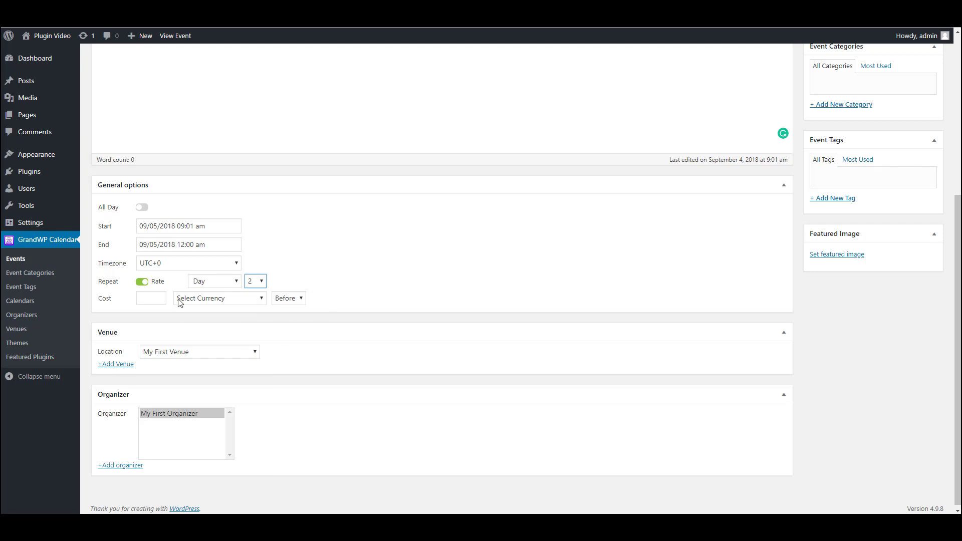
Step: View the event's cost options, including the available currencies and the currency position, without choosing any
left_click(154, 299)
left_click(201, 300)
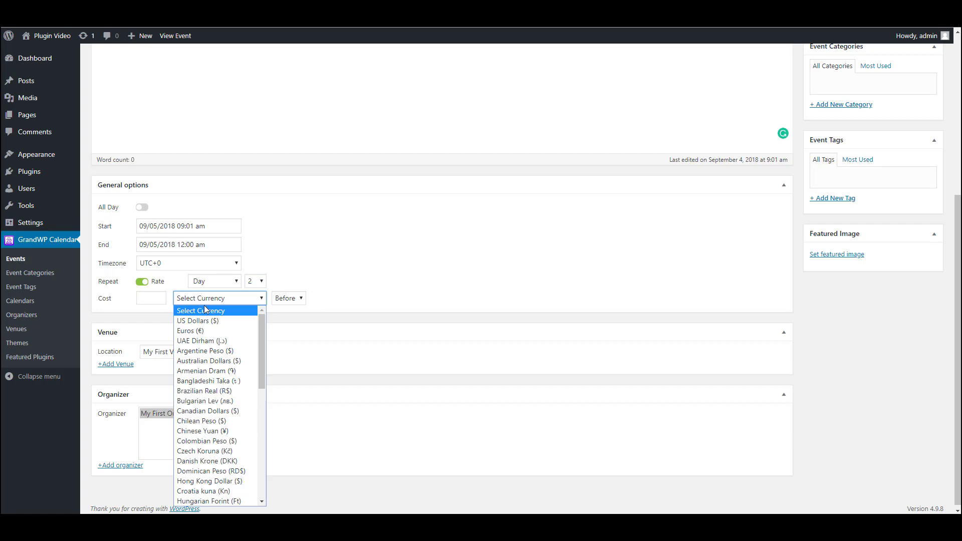
left_click(378, 262)
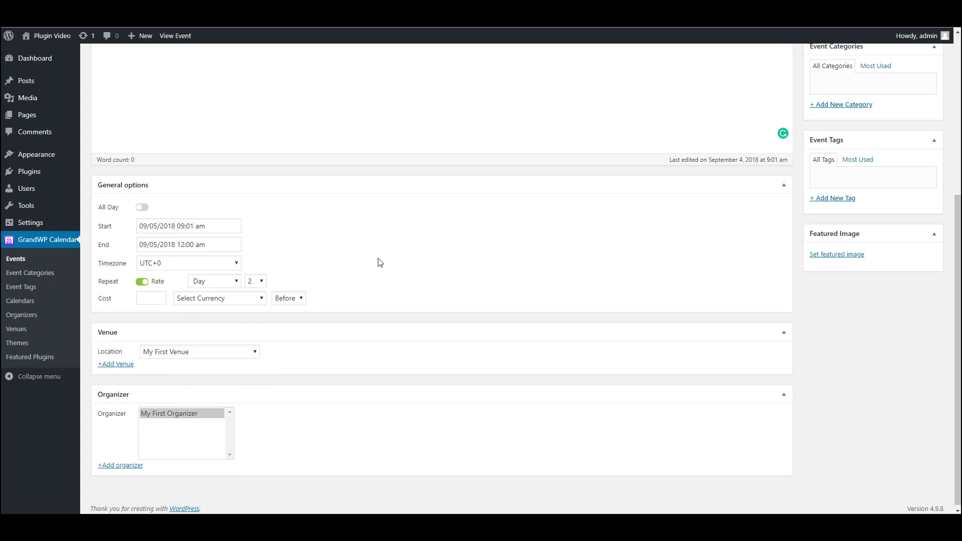
left_click(297, 300)
left_click(328, 288)
scroll(327, 285, "down", 1)
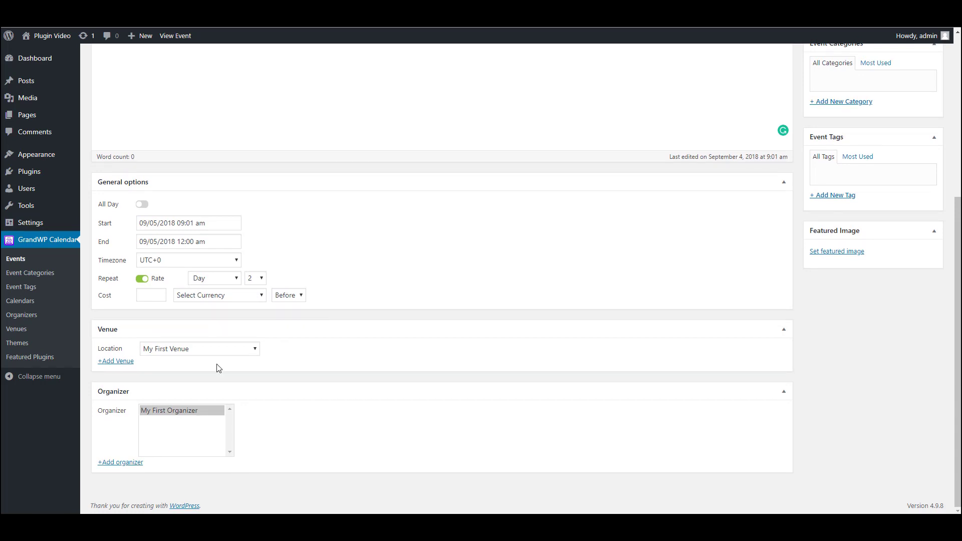
Step: Examine the event's venue location choices, organizer, featured image, tags and categories, collapsing and reopening the Venue section
left_click(193, 350)
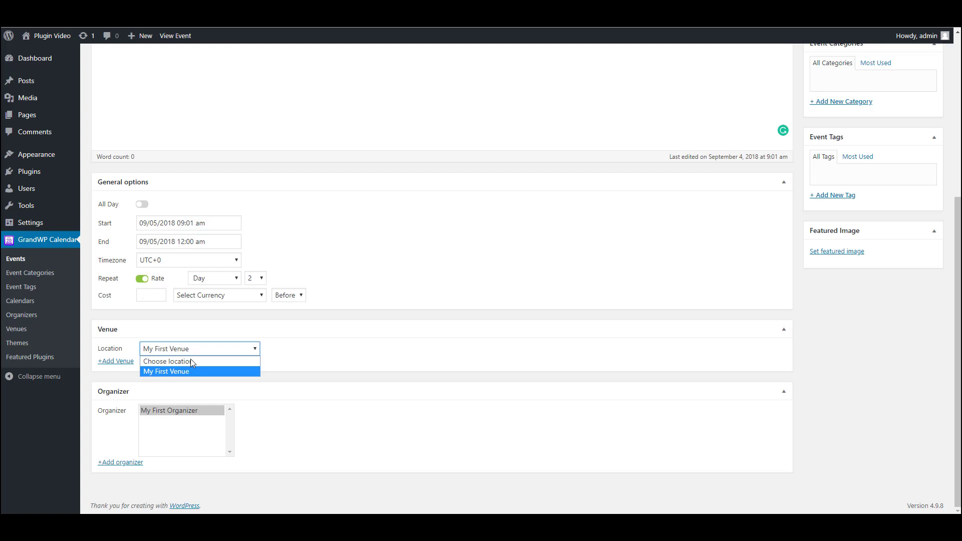
left_click(240, 326)
left_click(240, 327)
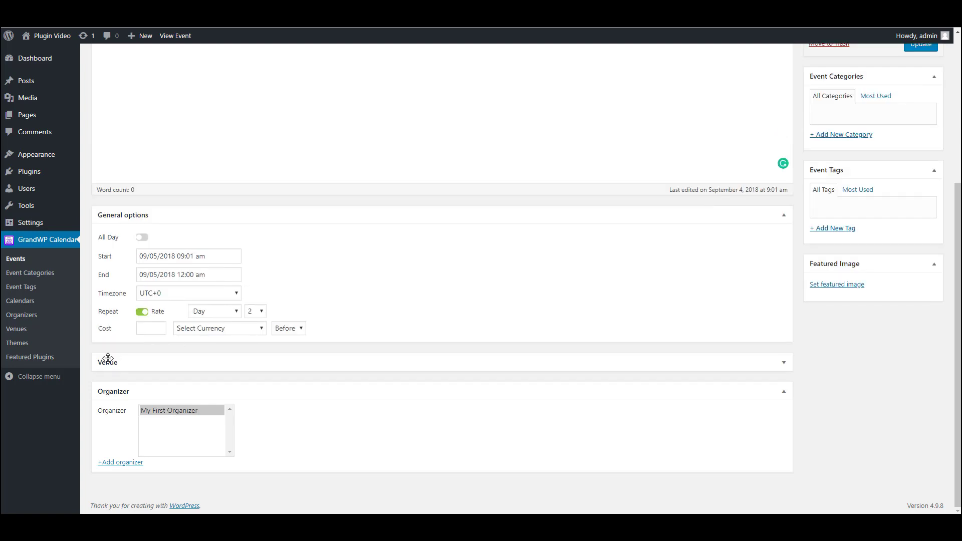
left_click(199, 362)
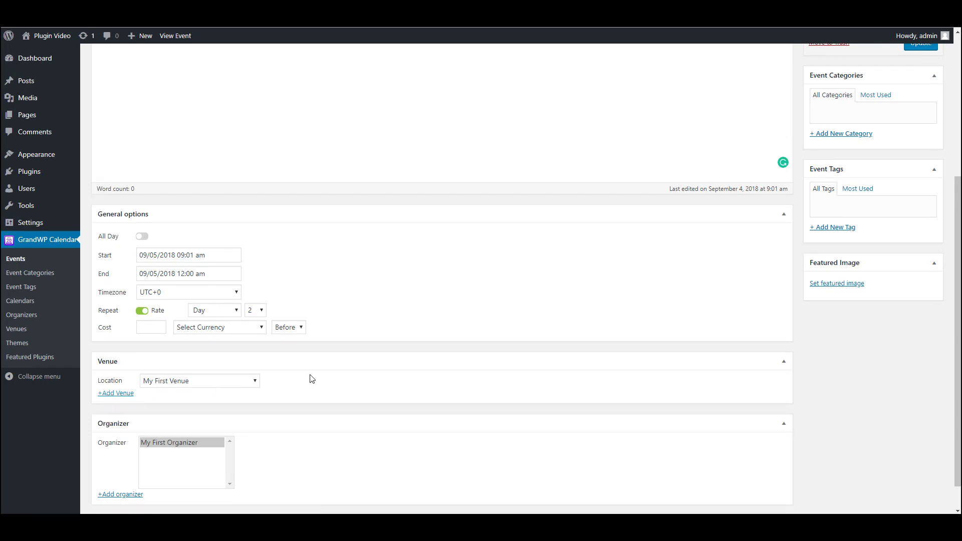
scroll(312, 378, "down", 1)
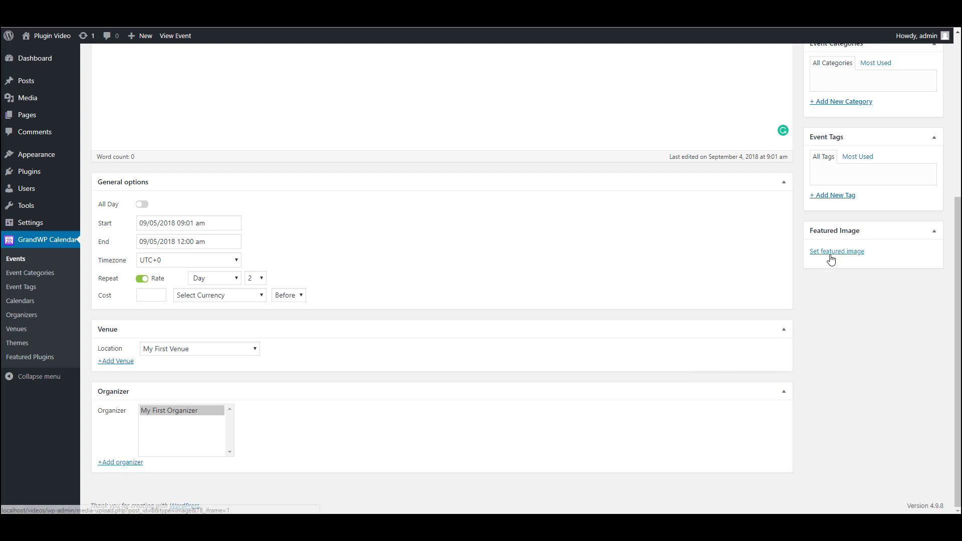
scroll(848, 319, "up", 1)
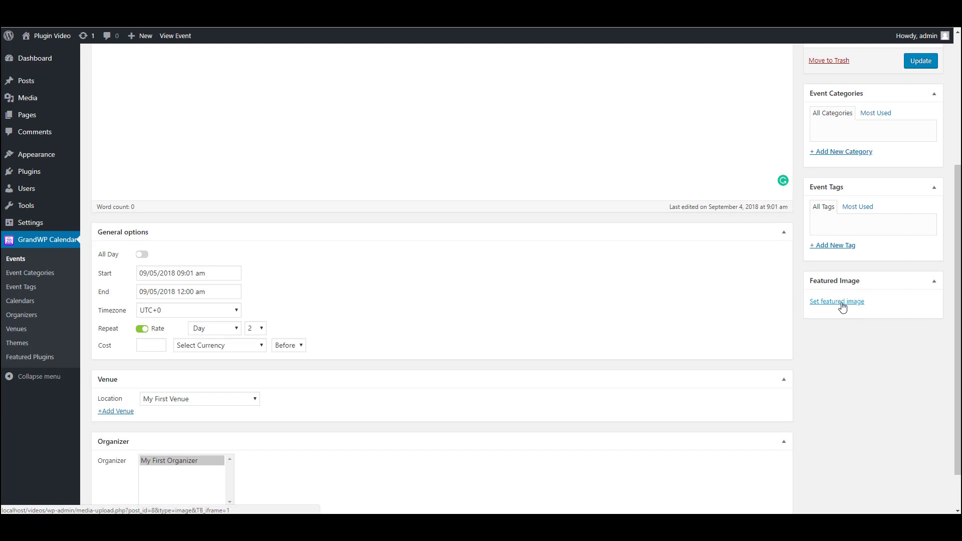
scroll(833, 266, "up", 1)
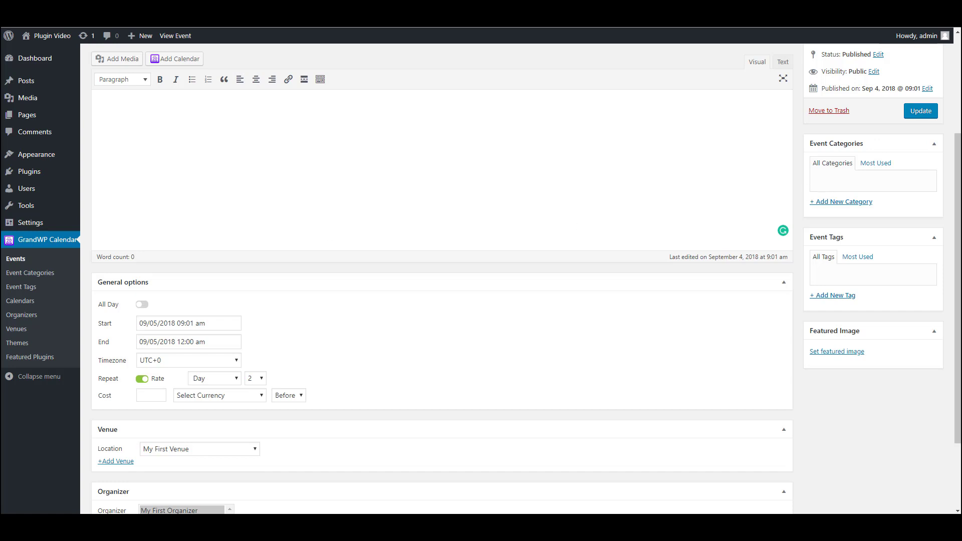
Step: Add an event category named My First Category and open it to view its details
left_click(53, 273)
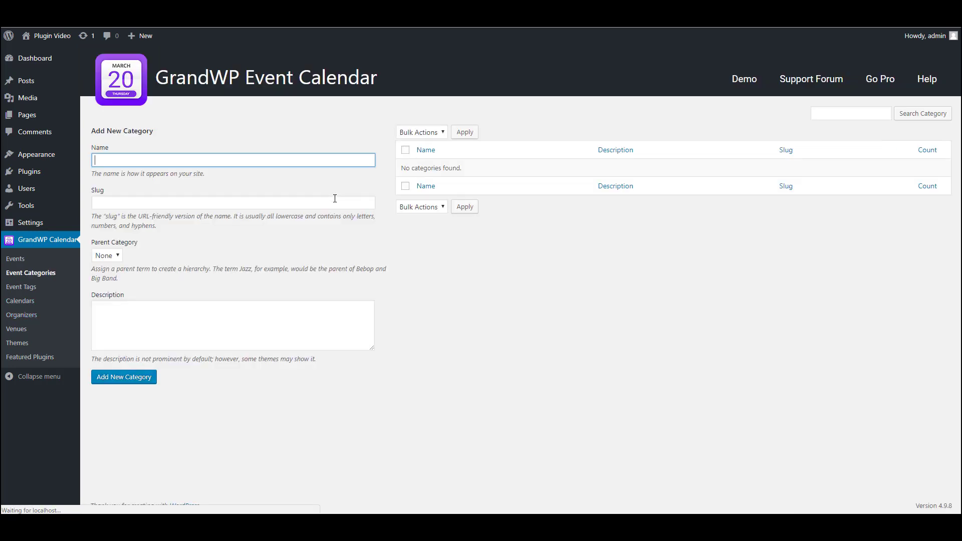
type("My")
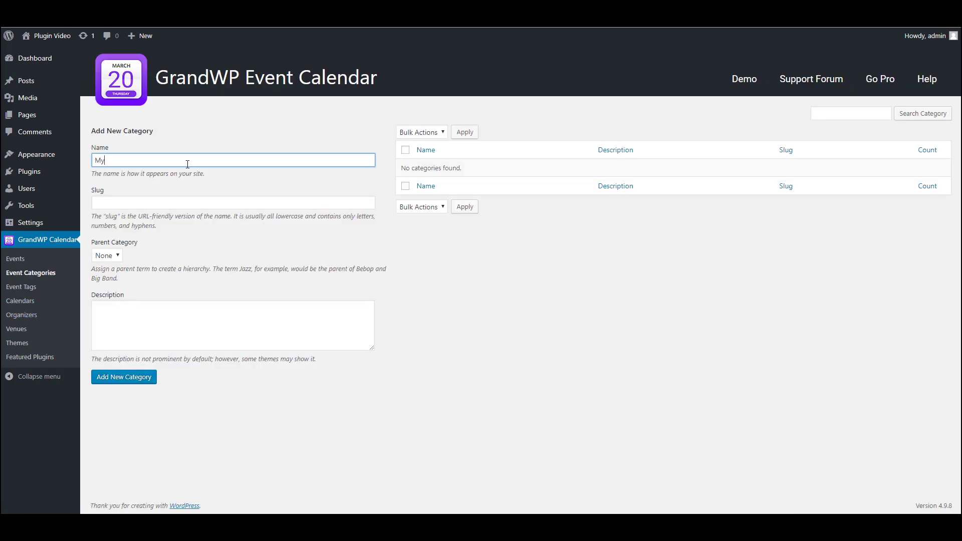
type(" First Categor")
type("ry")
left_click(572, 318)
left_click(131, 377)
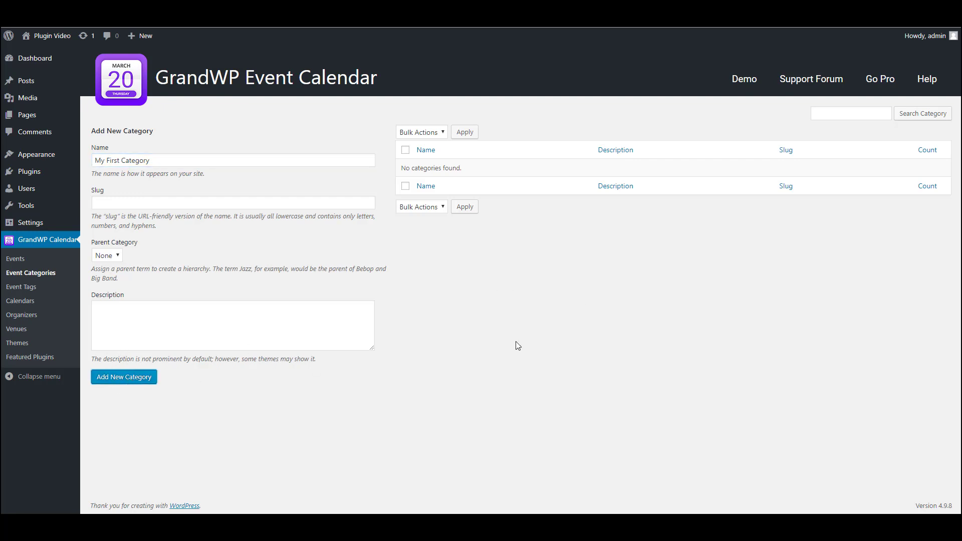
left_click(457, 167)
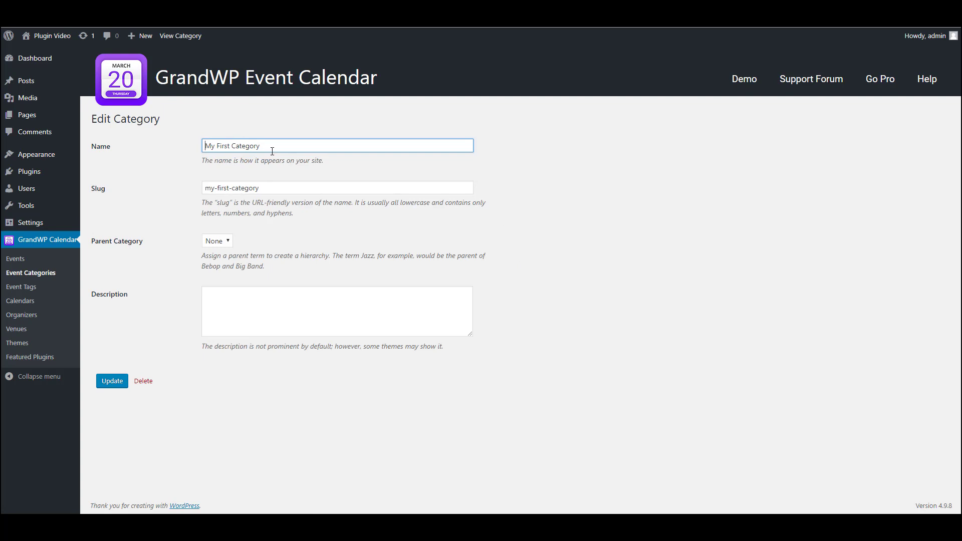
Step: Assign My First Category to My First Event and update the event
left_click(15, 261)
left_click(134, 219)
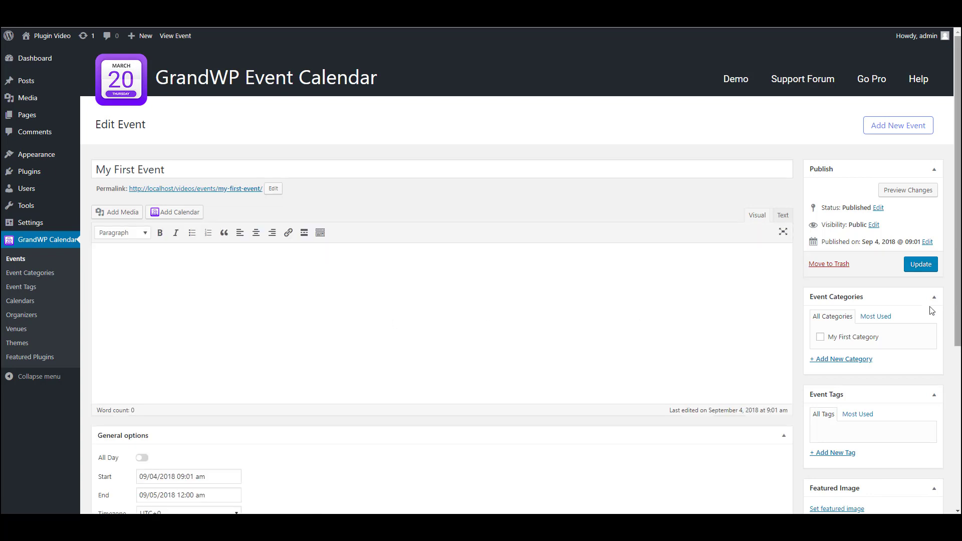
left_click(848, 339)
left_click(922, 264)
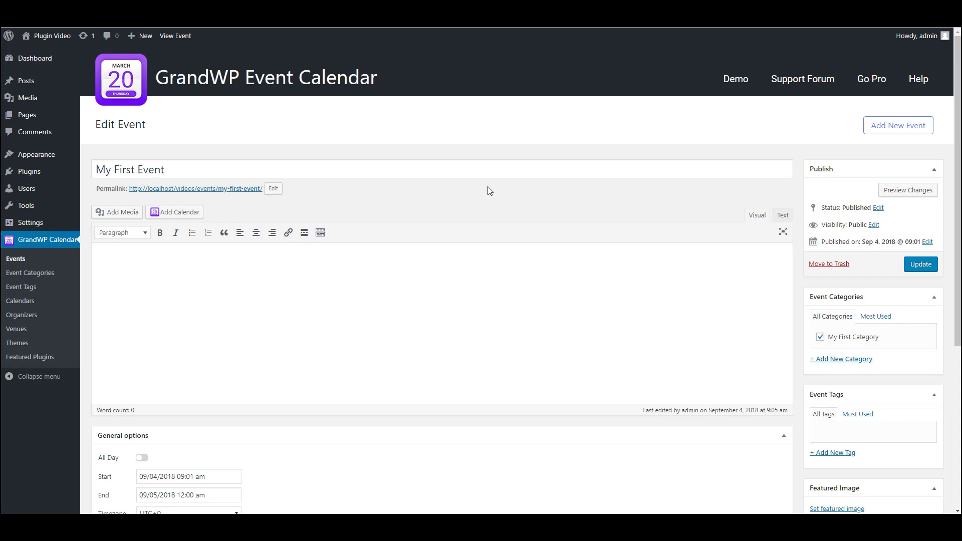
scroll(489, 190, "down", 3)
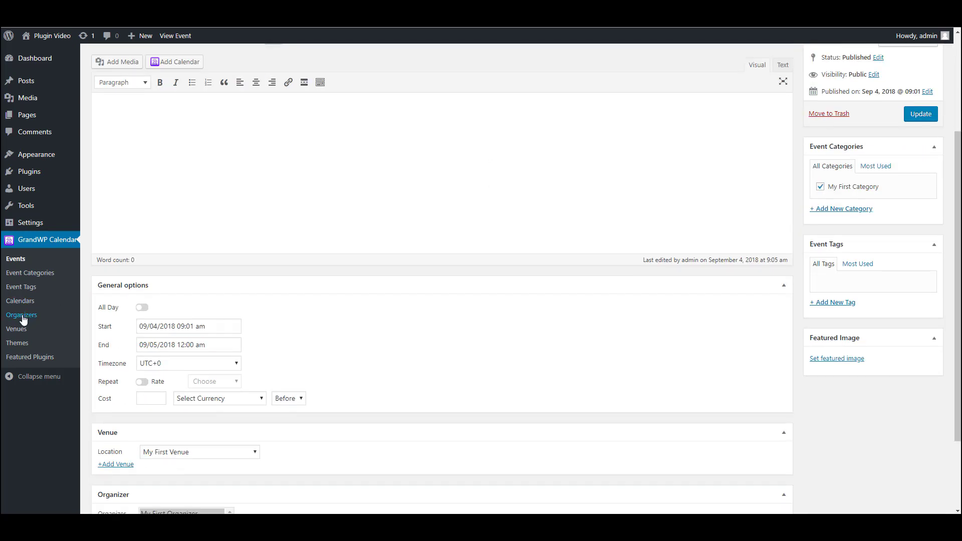
Step: Open My First Calendar for editing and check its event category filter, keeping Select All and My First Category enabled
left_click(21, 304)
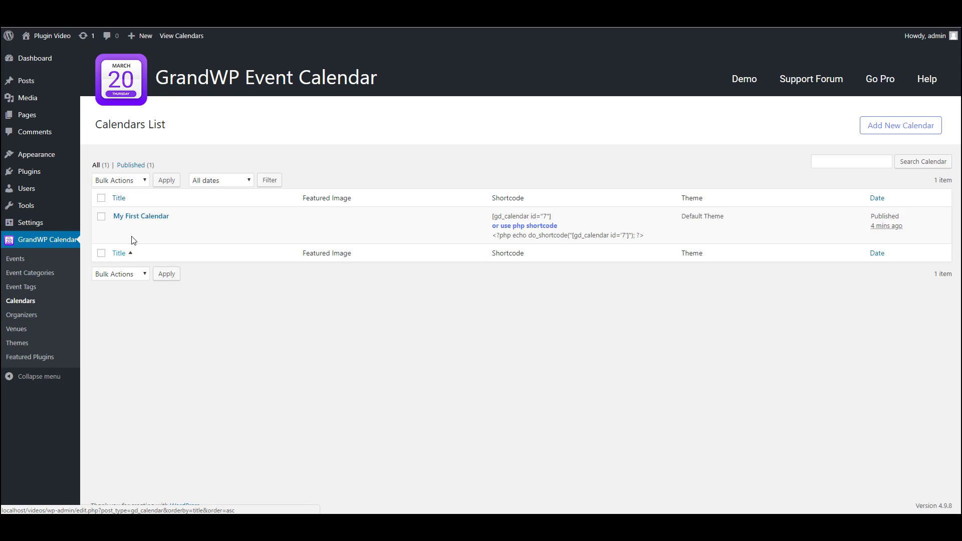
left_click(125, 217)
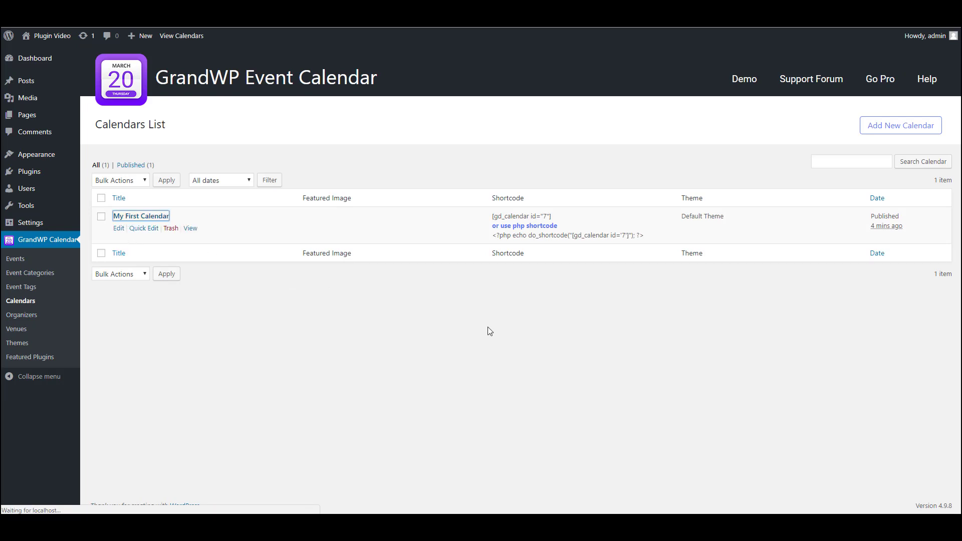
scroll(445, 321, "down", 1)
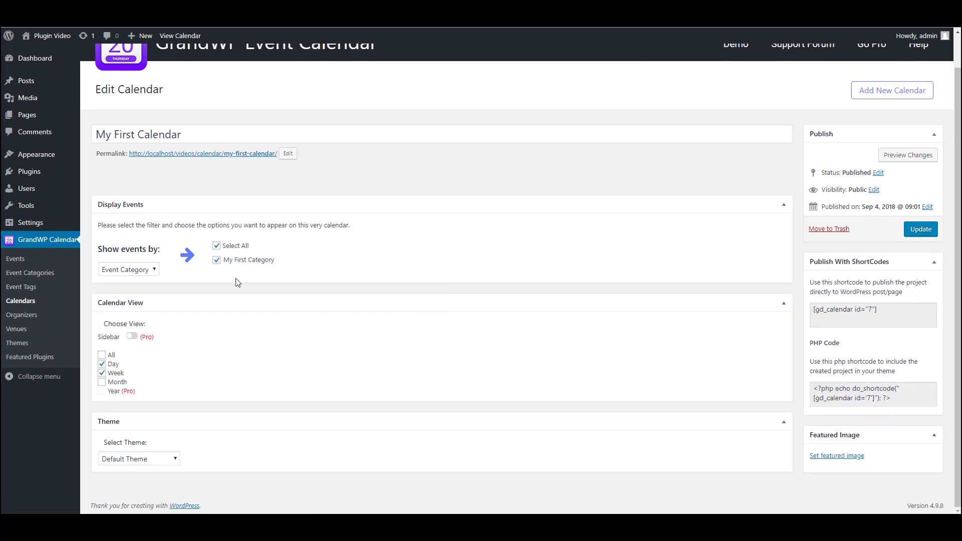
left_click(230, 247)
left_click(217, 260)
Step: Copy the calendar's shortcode [gd_calendar id="7"] for publishing in a post or page
left_click(904, 315)
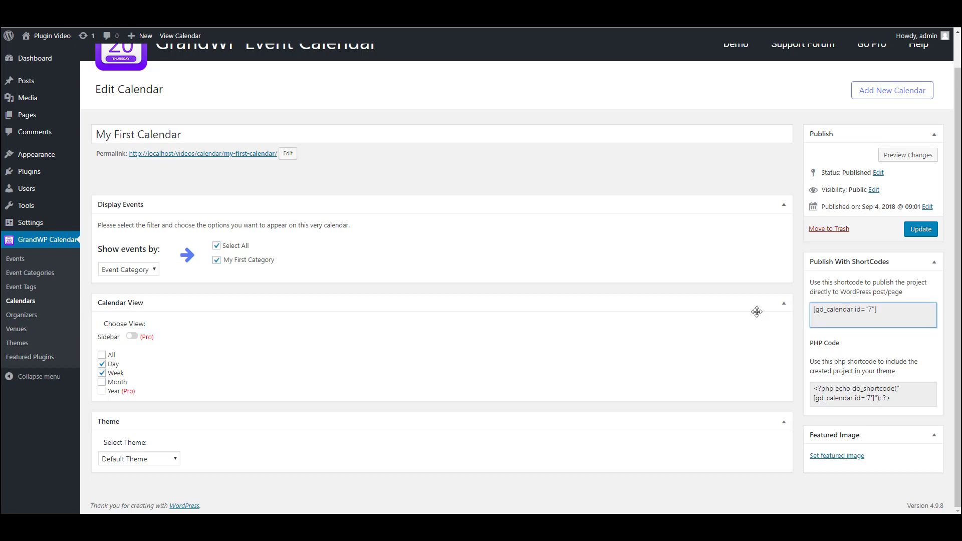
triple_click(884, 311)
key("ctrl+c")
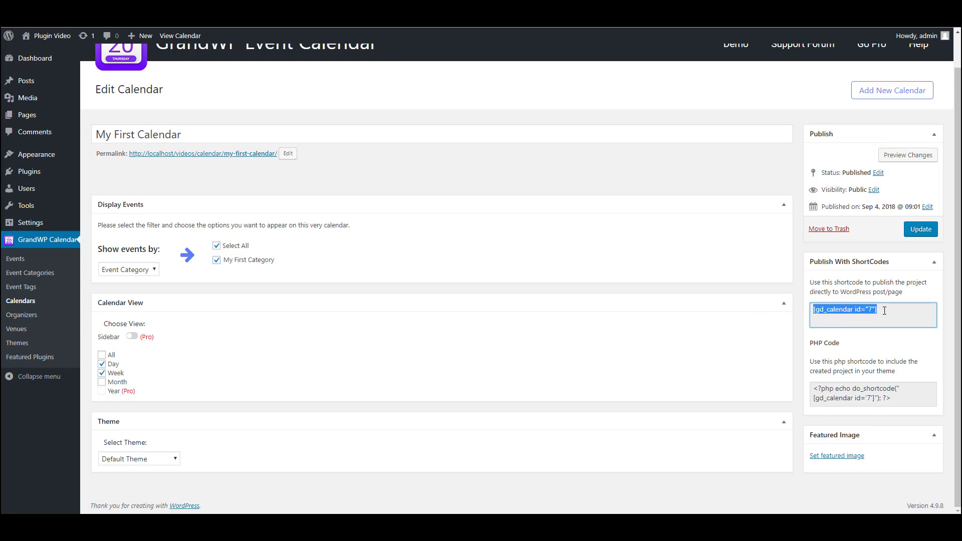
Step: Create a page titled My Calendar containing the copied shortcode [gd_calendar id="7"] and publish it
left_click(44, 122)
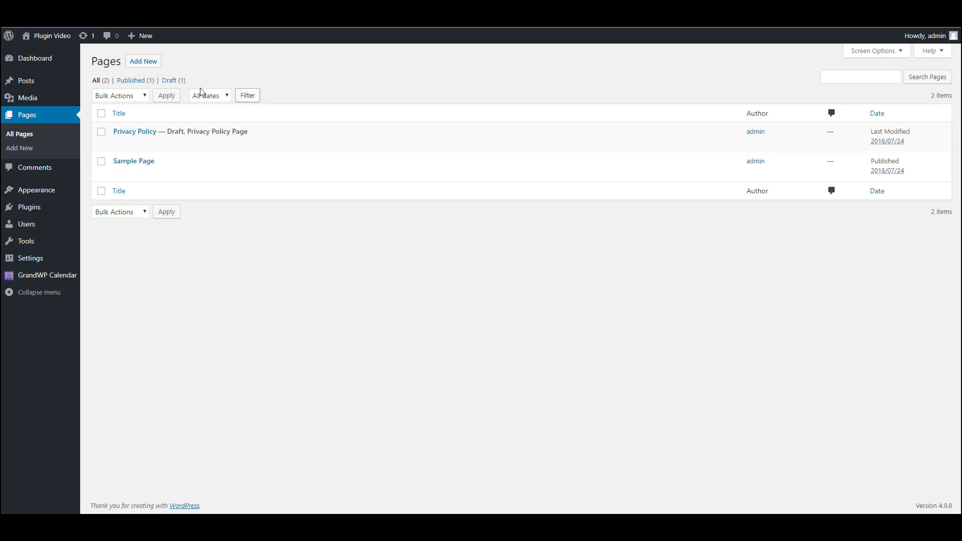
left_click(143, 62)
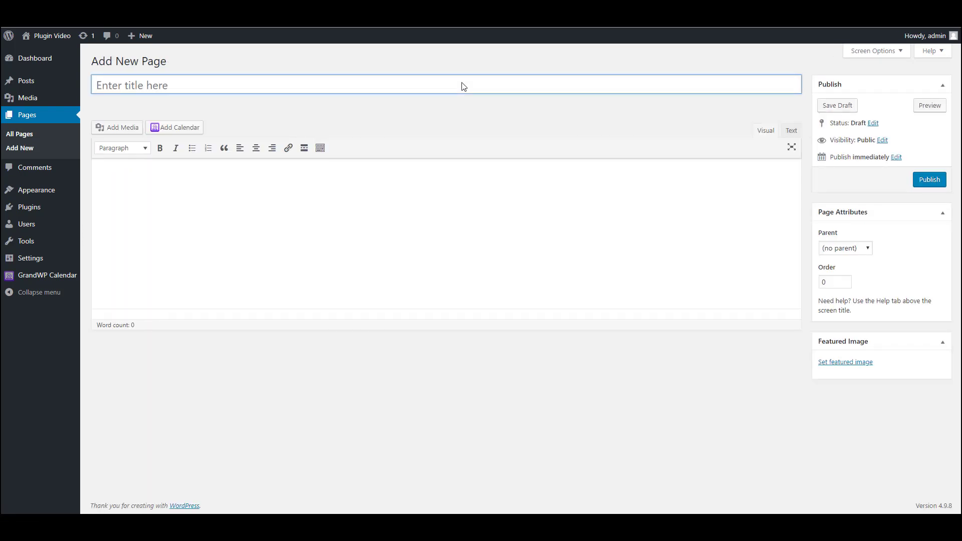
type("My ")
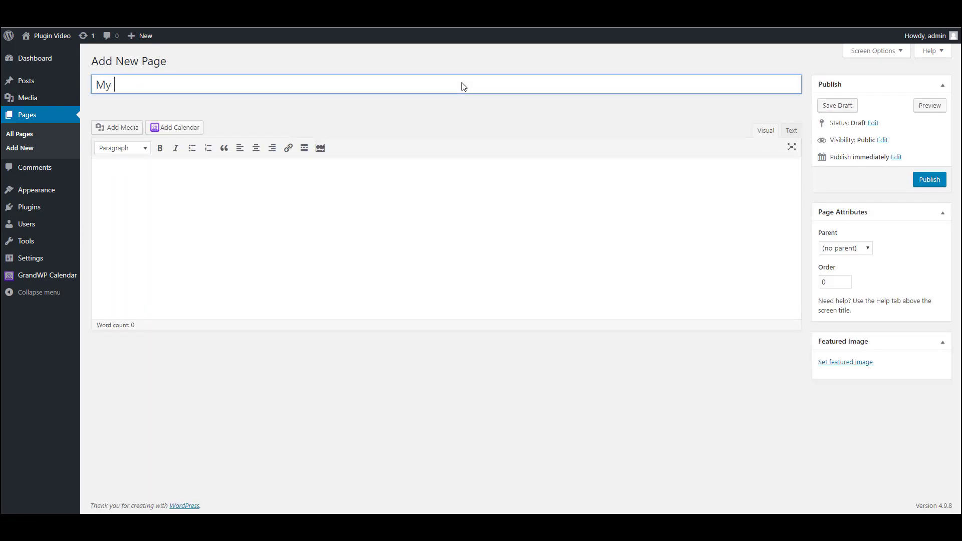
type("Calendar")
left_click(406, 253)
key("ctrl+v")
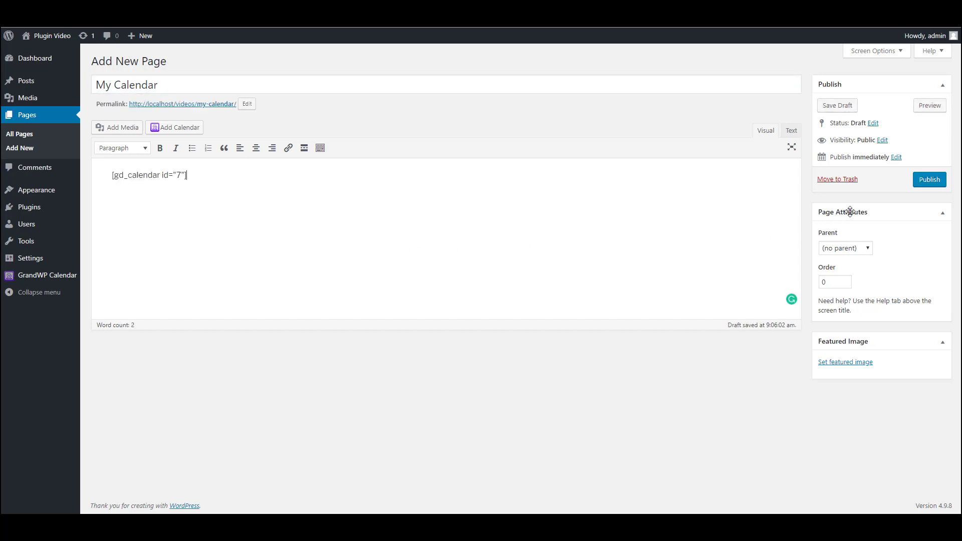
left_click(928, 181)
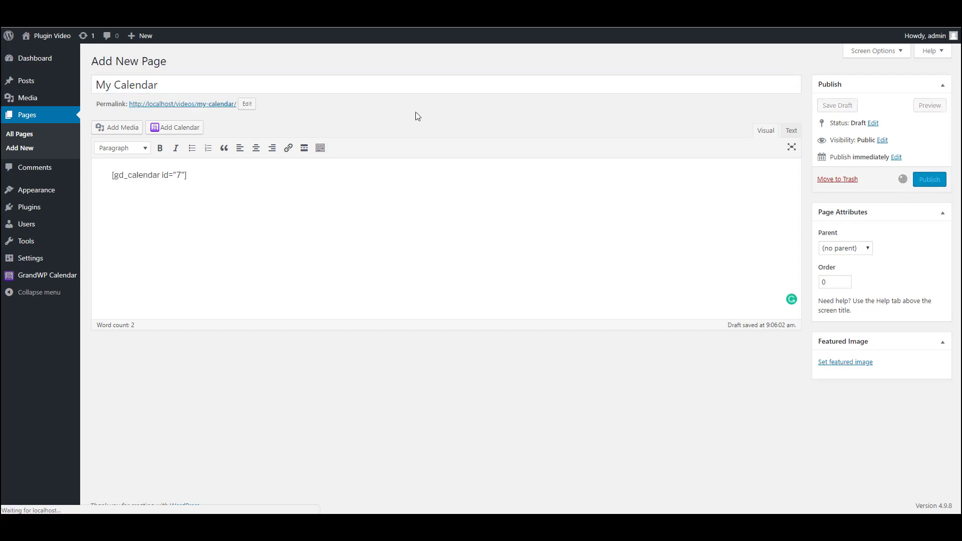
Step: View the published My Calendar page, check My First Event's preview in the month grid, and open the event's page
left_click(174, 36)
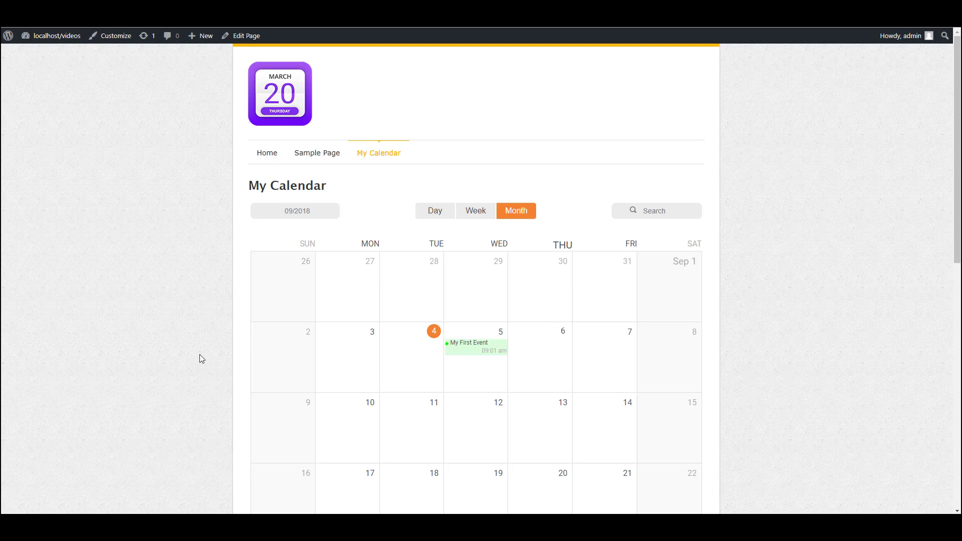
scroll(132, 253, "down", 2)
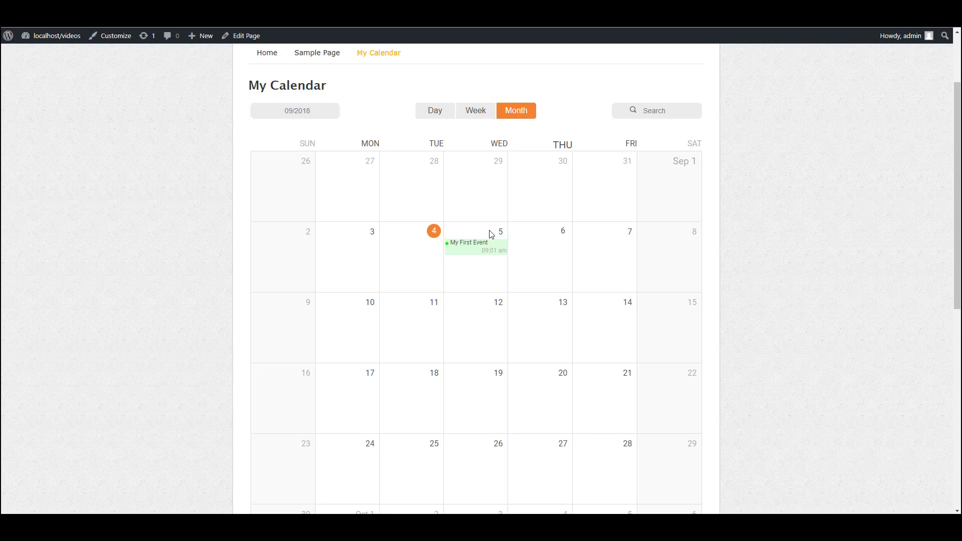
mouse_move(476, 248)
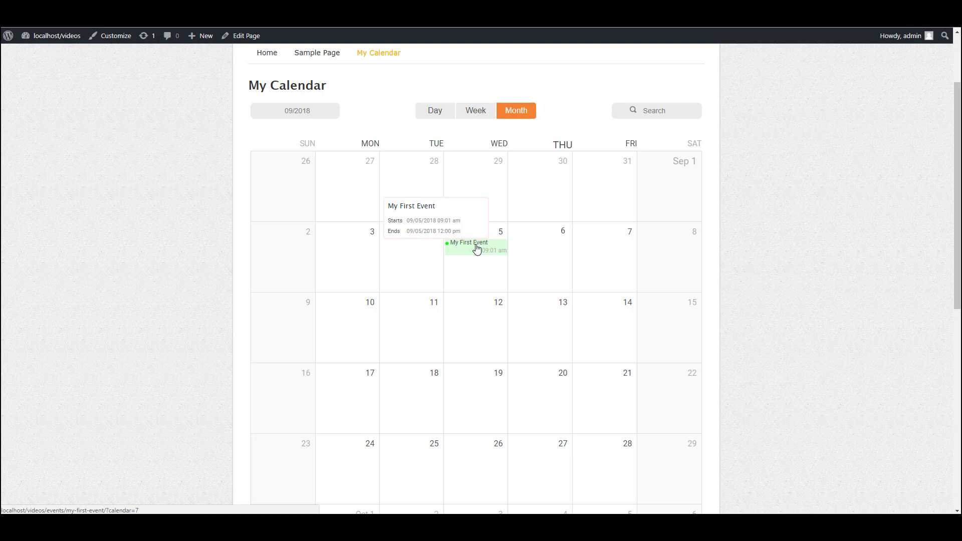
left_click(477, 248)
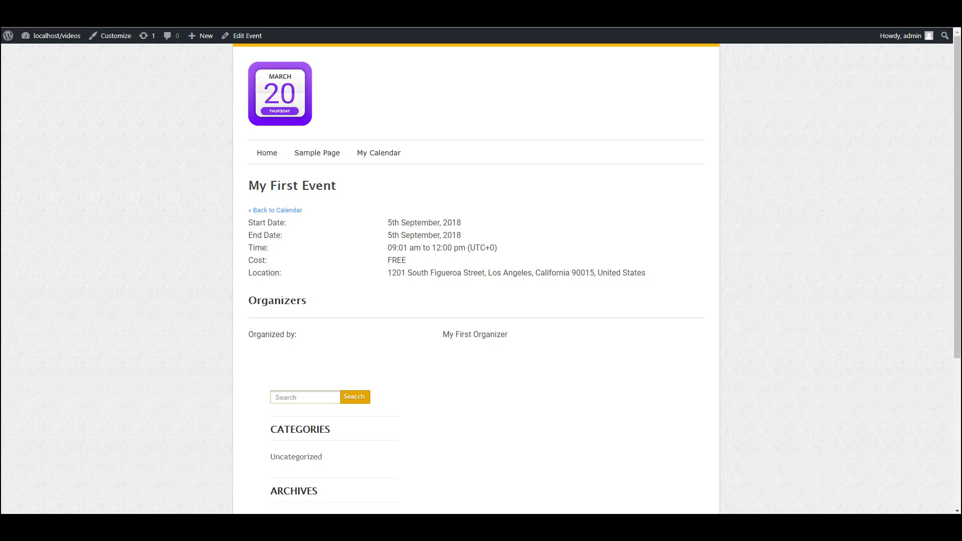
Step: Open My First Event for editing and enable its Repeat option at a rate of every 2 days
left_click(247, 38)
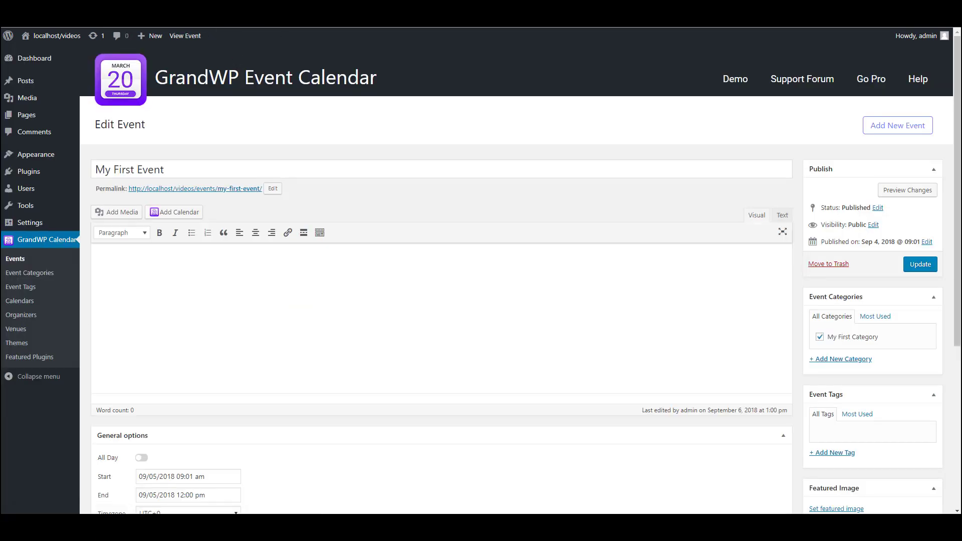
scroll(368, 335, "down", 2)
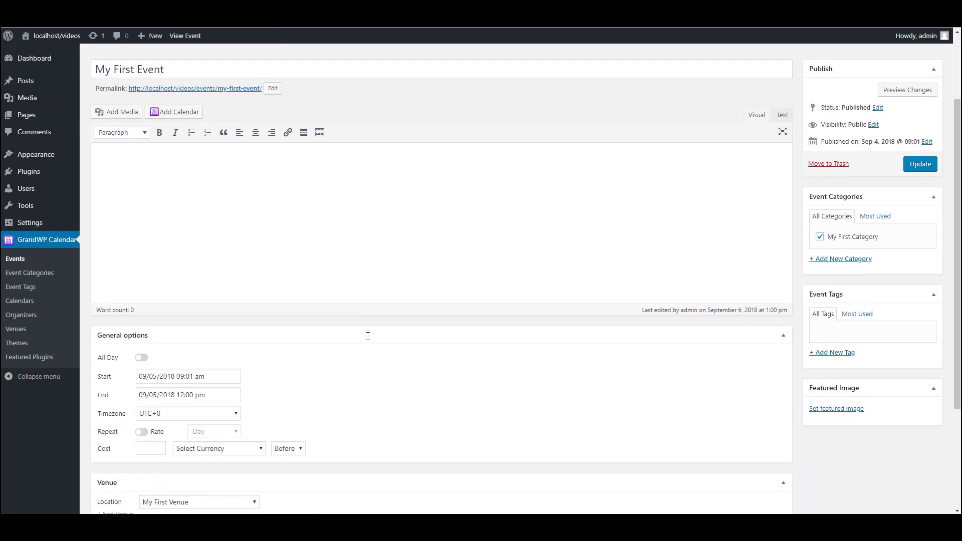
scroll(367, 336, "down", 1)
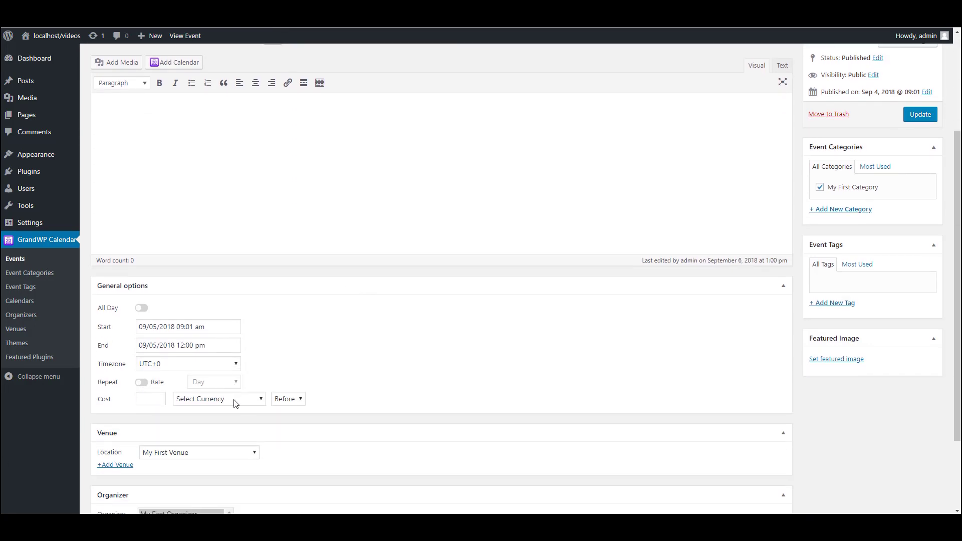
left_click(141, 384)
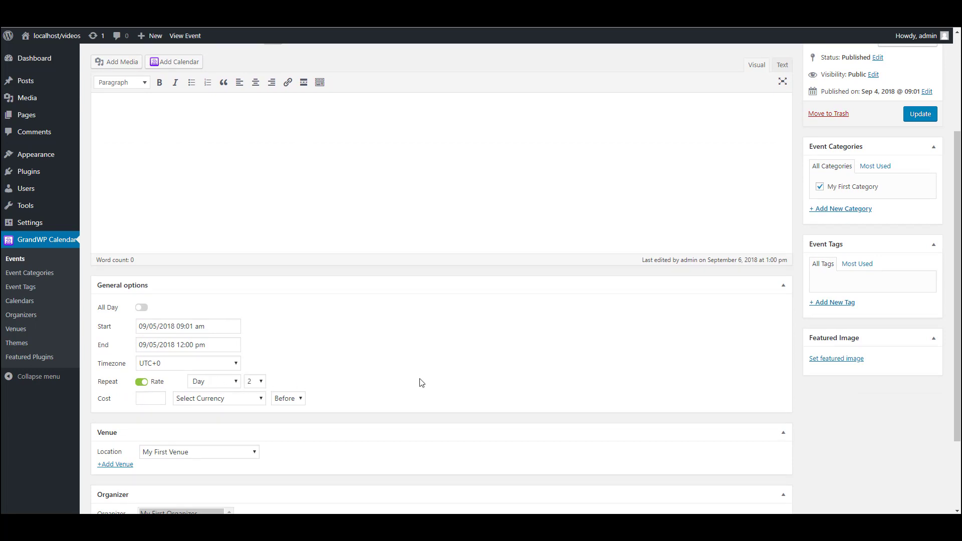
Step: Set the #PRODUCTCON banner from the media library as the event's featured image
left_click(822, 359)
left_click(41, 160)
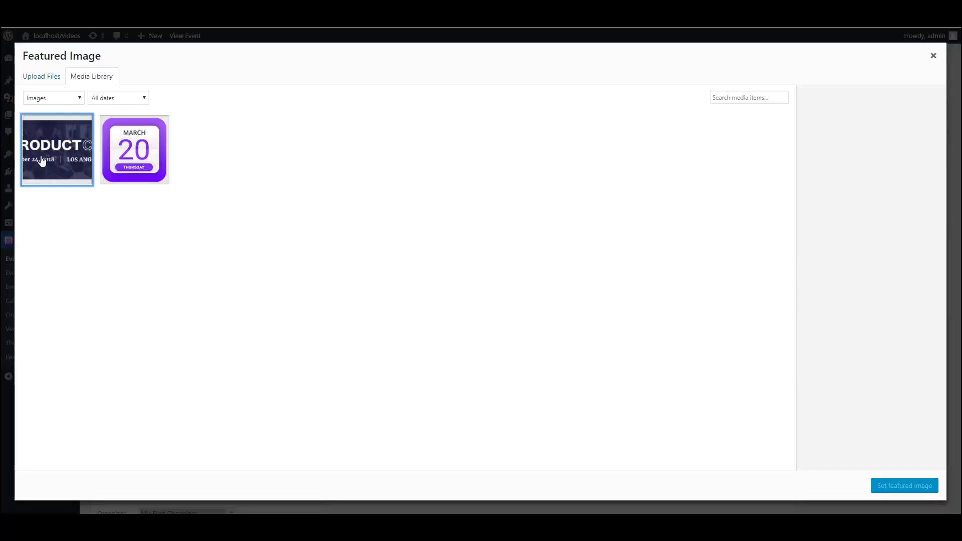
left_click(906, 486)
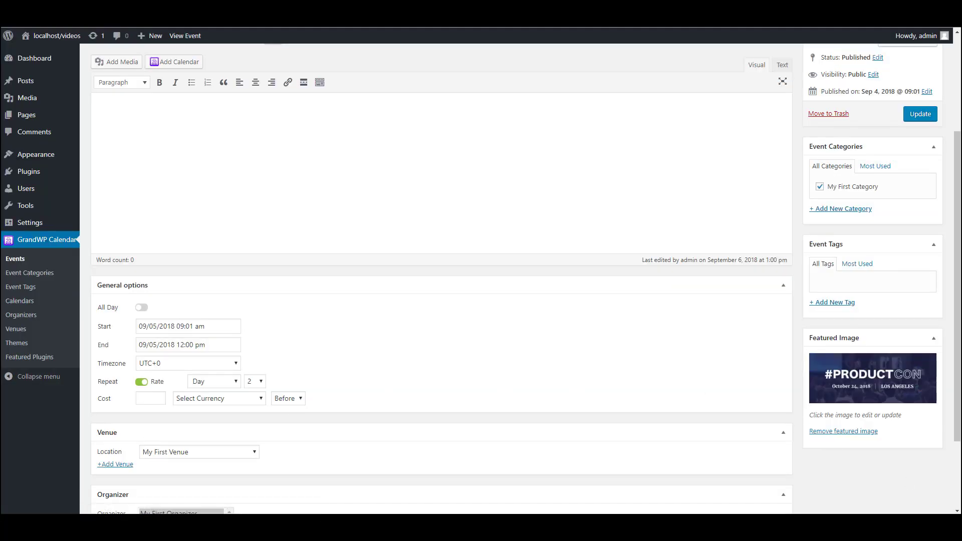
Step: Add a description of Lorem ipsum placeholder paragraph text to My First Event and update the event
scroll(316, 324, "up", 3)
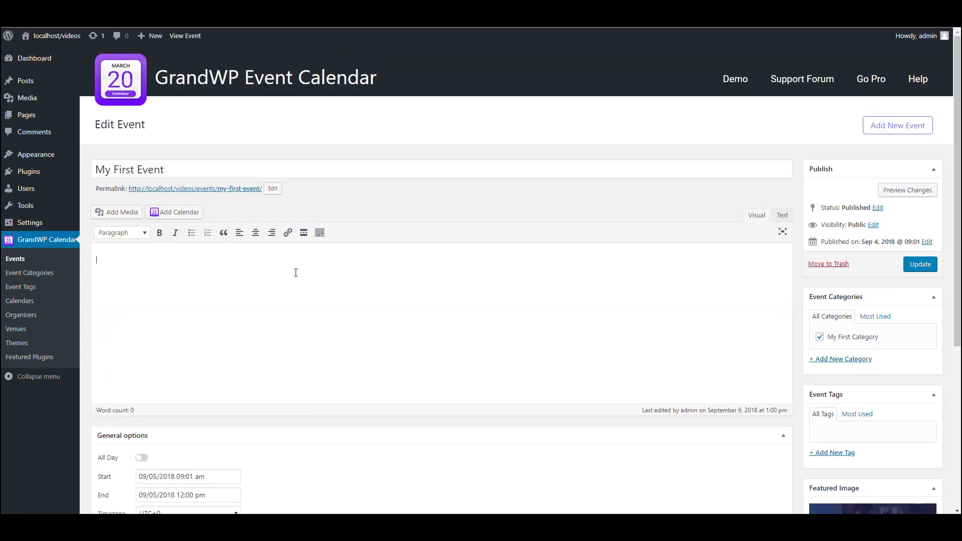
type("Lorem ipsum dolor sit amet, consectetur adipiscing elit. Quisque a turpis vitae urna blandit finibus. Cras sit amet lacinia nulla. Etiam mollis rutrum ex et fringilla. Aliquam ut nisl semper, faucibus odio eget, bibendum elit. Aliquam erat volutpat. Quisque id sollicitudin diam. Etiam eu nulla porttitor, vulputate purus at, ultricies urna. Quisque sit amet facilisis nulla. Integer vulputate, nunc at vestibulum tempus, libero dolor tempor velit, at tincidunt ex erat ut felis. Praesent rhoncus quam quis lacus viverra, eu dapibus risus suscipit. Nunc pulvinar, ex eget dignissim tempor, lacus felis eleifend urna, non auctor nisi arcu interdum purus. Nulla laoreet ex a est laoreet interdum ac vulputate mauris. Sed vel luctus enim. Sed aliquam tortor arcu, vitae venenatis ante pharetra sed. Maecenas sagittis et ligula non efficitur. Suspendisse ut nisl neque.")
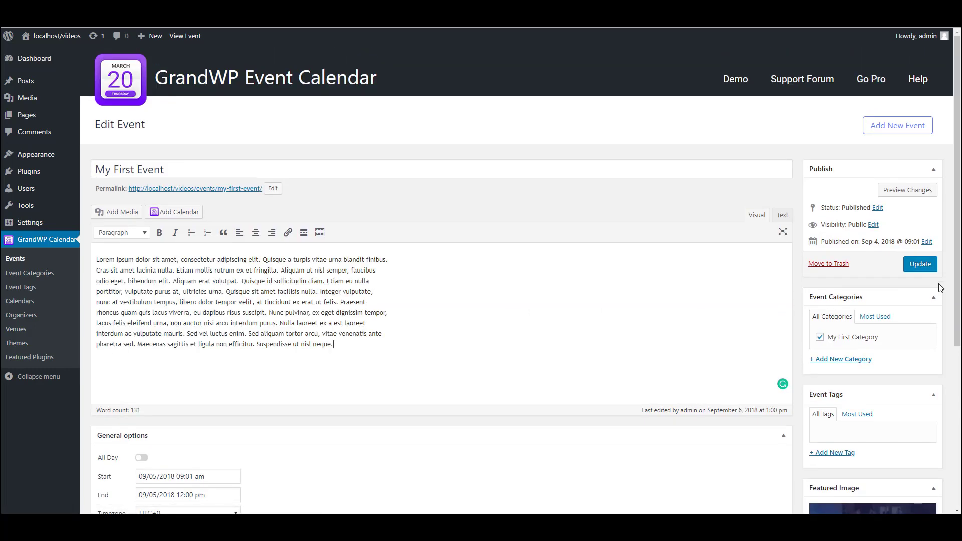
left_click(920, 264)
Step: View the updated My First Event page and review its banner, repeat details, description and organizer
left_click(182, 39)
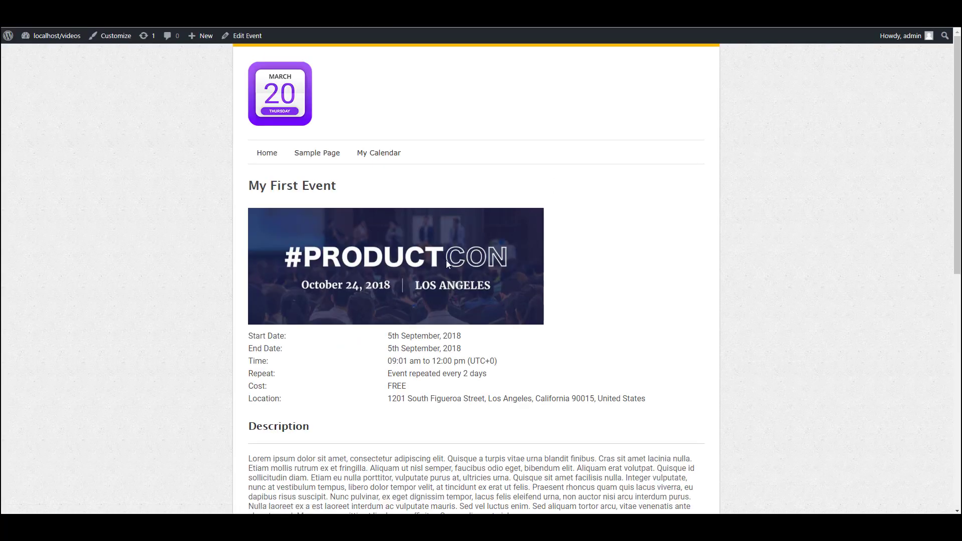
scroll(389, 274, "down", 2)
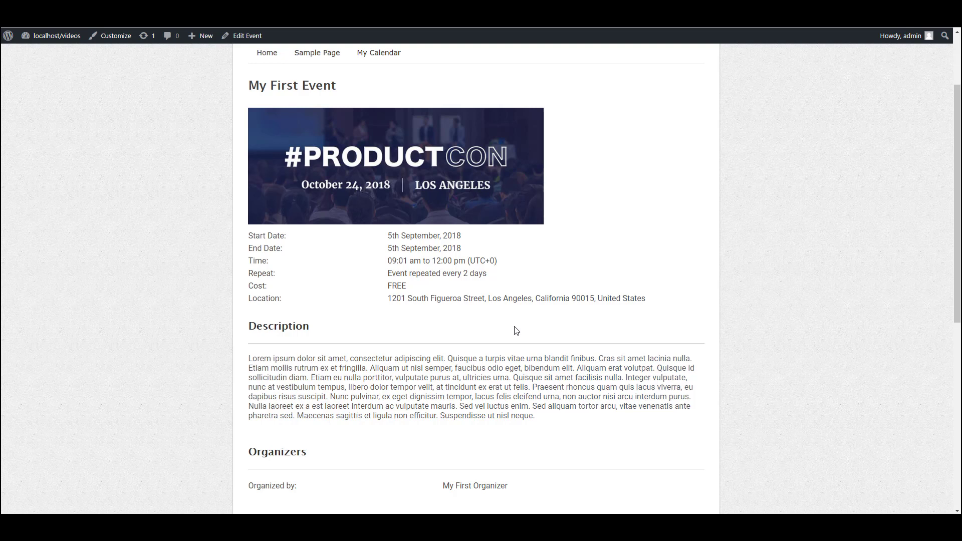
scroll(517, 331, "up", 1)
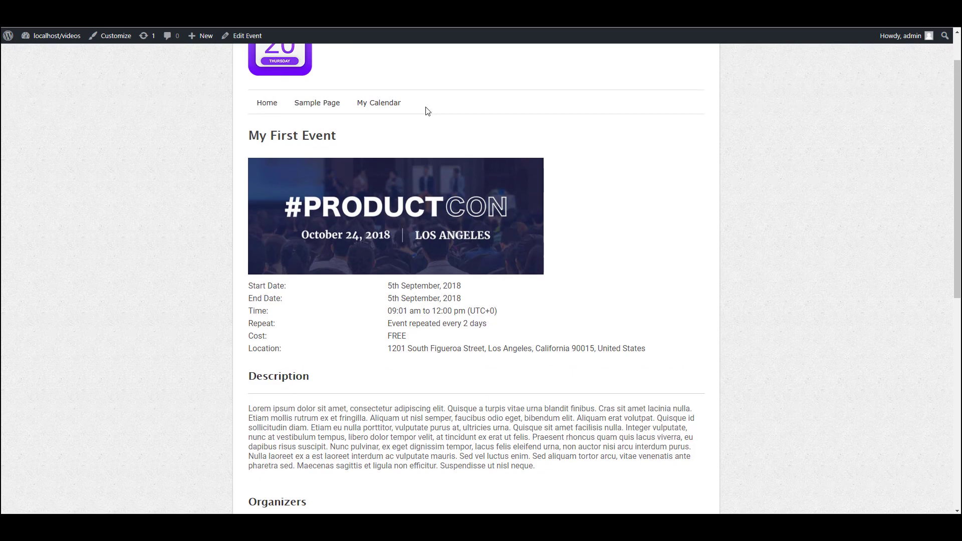
Step: Open the My Calendar page on the site and examine the repeated My First Event entries in the month view
left_click(372, 104)
scroll(366, 274, "down", 2)
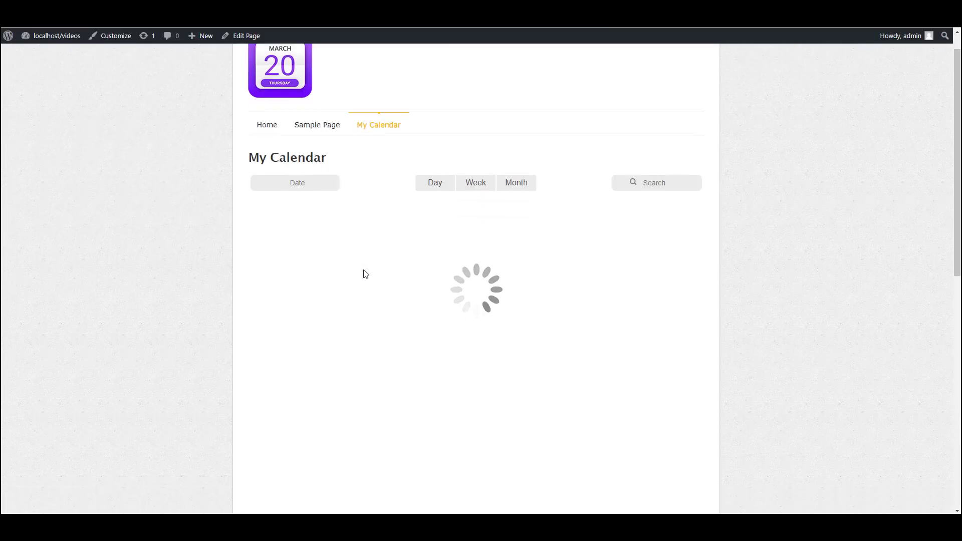
scroll(365, 274, "down", 1)
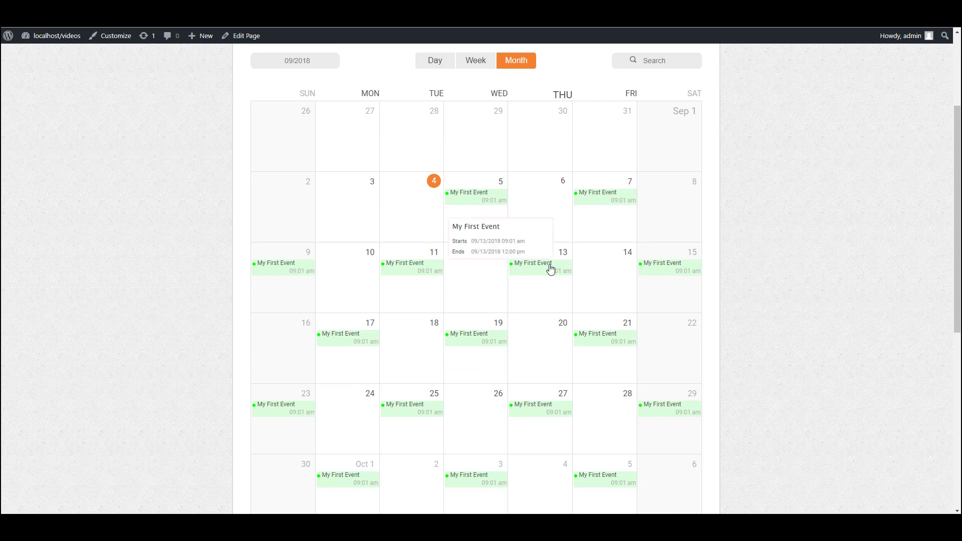
scroll(187, 256, "down", 1)
scroll(187, 255, "up", 1)
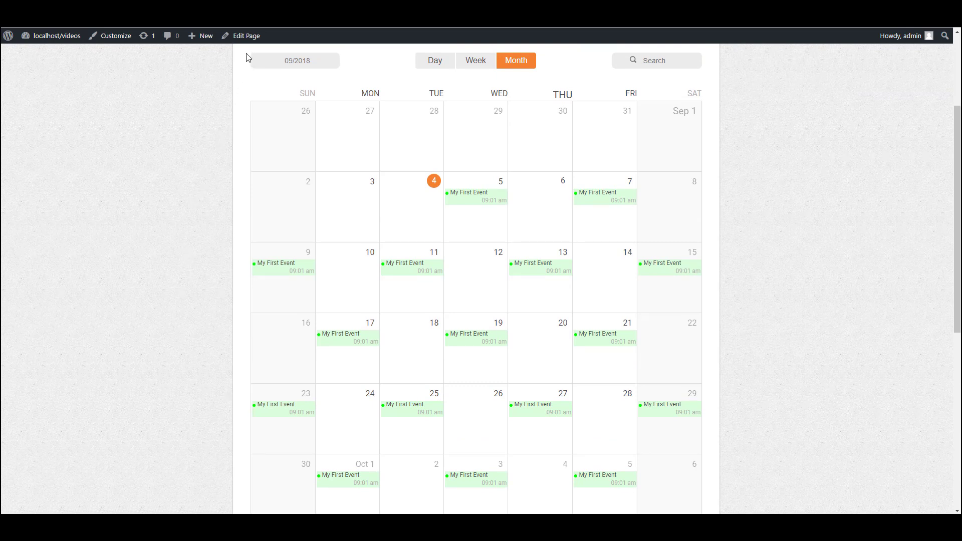
Step: Return to the site admin through the calendar page's editor and open the GrandWP Calendar events list
left_click(241, 36)
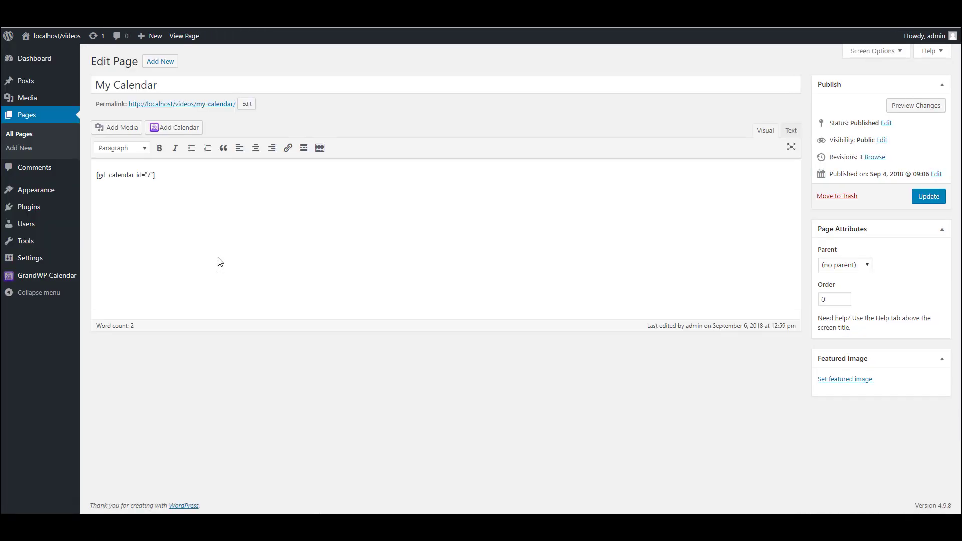
mouse_move(44, 283)
left_click(93, 277)
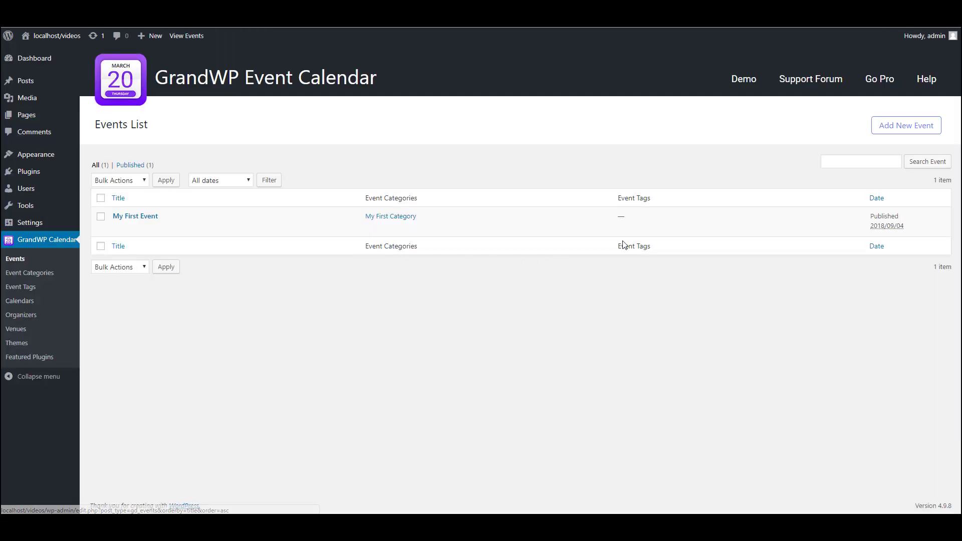